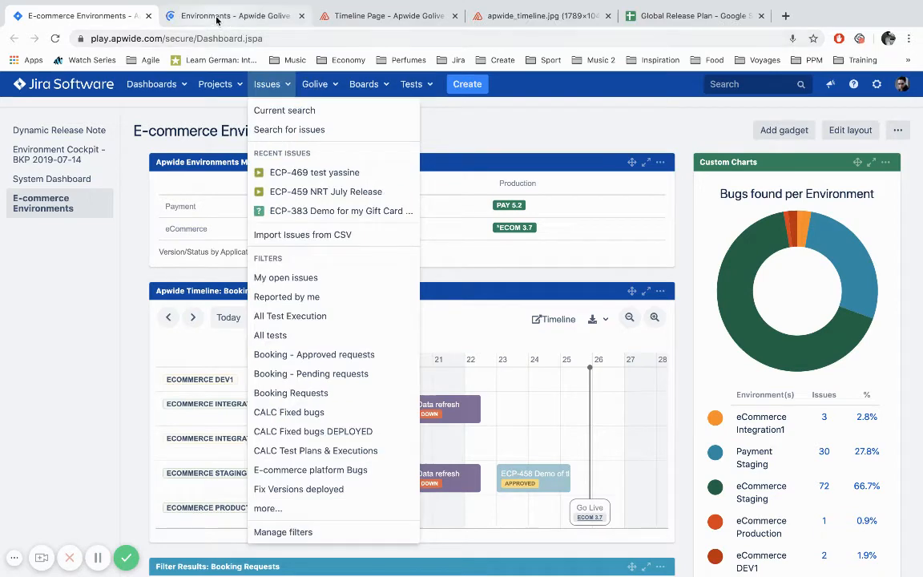
Switch to the Environments page and open the Golive Timelines page in a separate browser tab
click(216, 16)
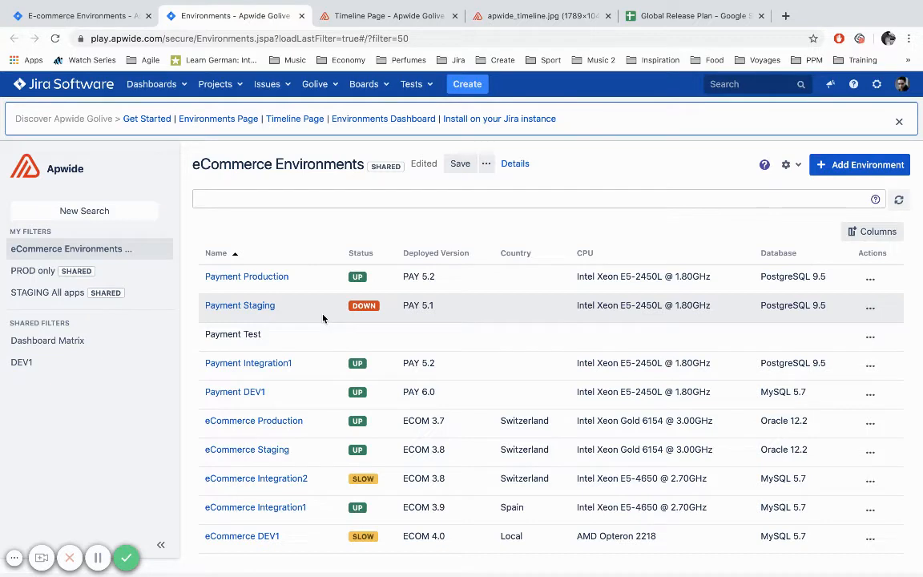
click(319, 87)
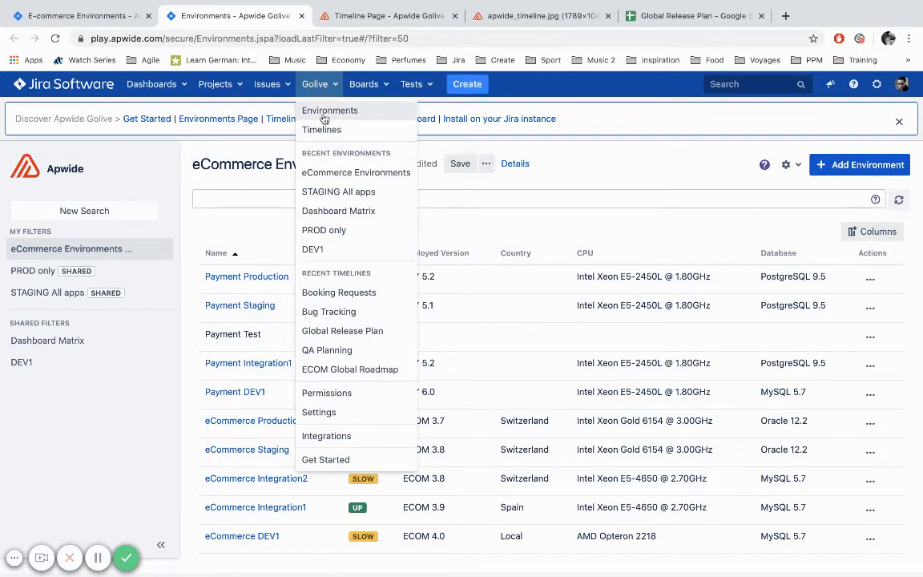
click(322, 128)
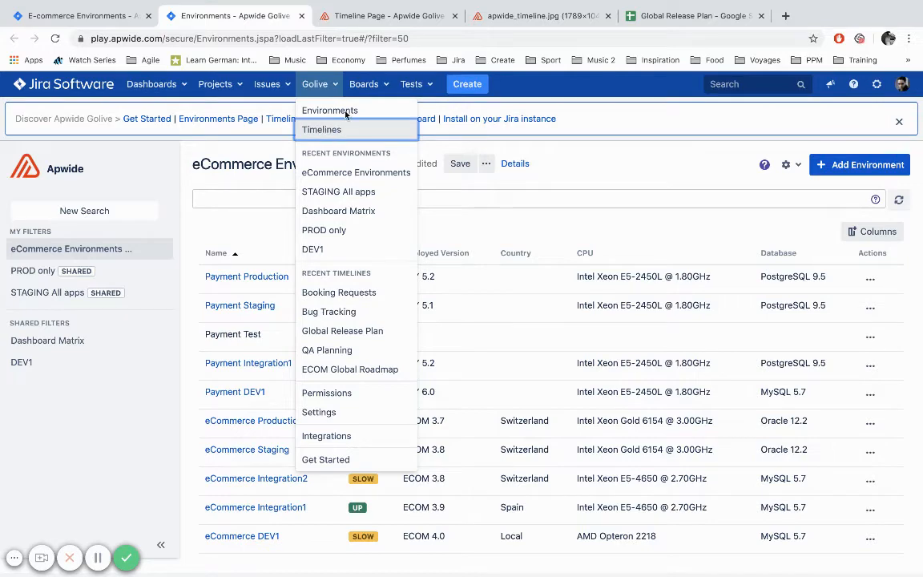
click(355, 19)
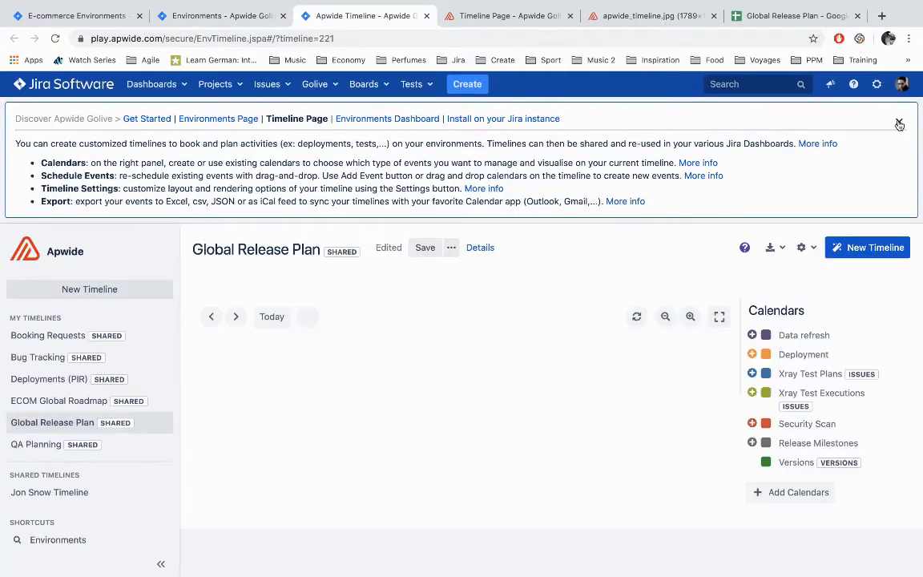
Dismiss the introduction banner and collapse the sidebar of the Global Release Plan timeline
click(900, 122)
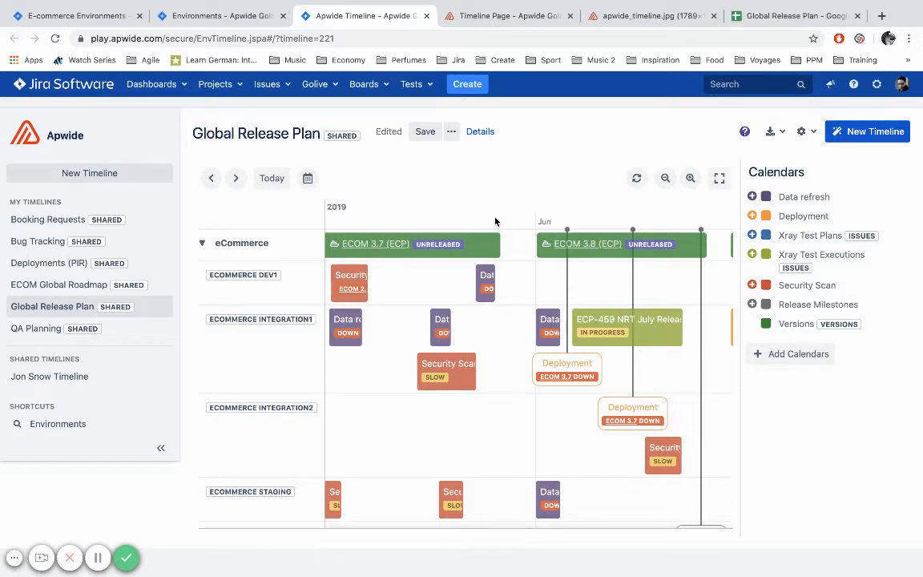
click(160, 449)
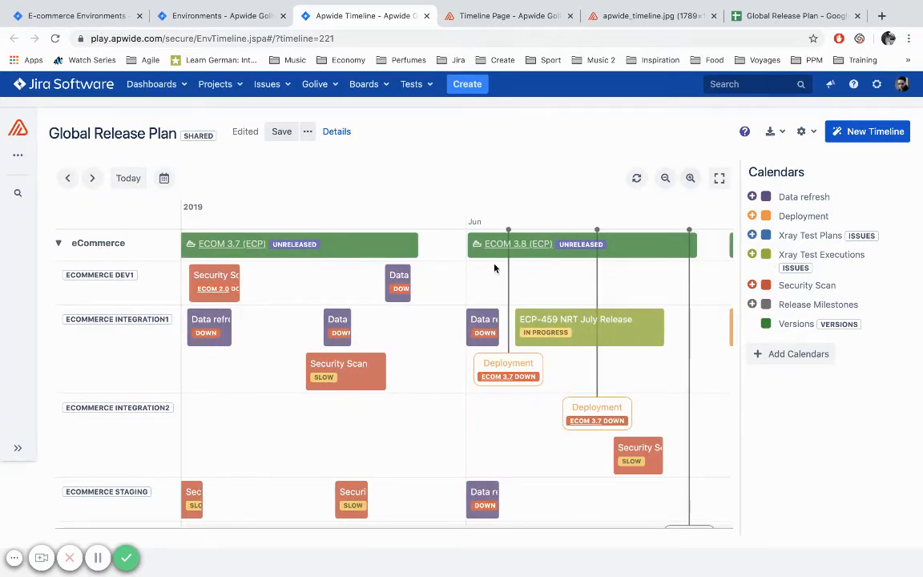
Examine the timeline's default visible date range in its settings, leaving it without saving changes
click(665, 184)
click(690, 184)
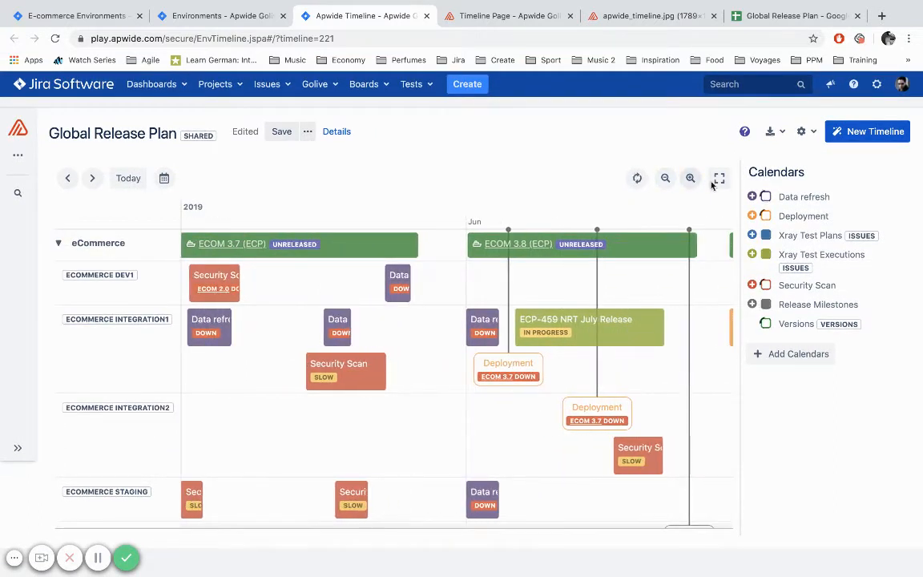
click(802, 132)
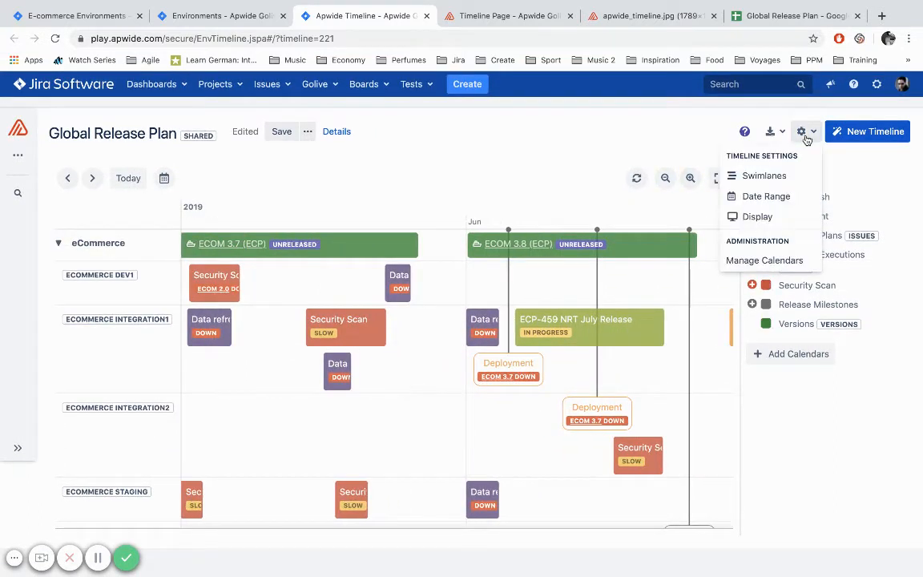
click(767, 197)
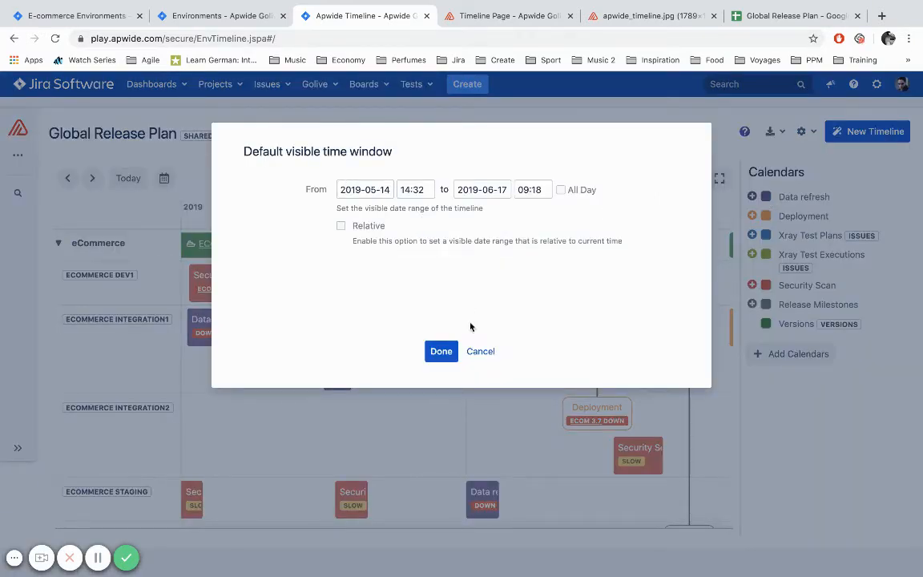
click(479, 352)
scroll(456, 329, down, 2)
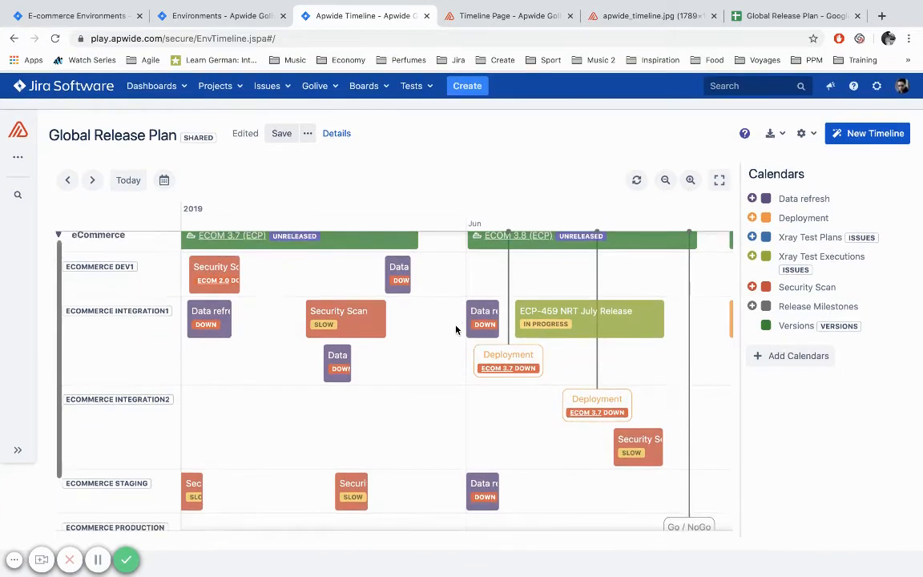
scroll(456, 330, up, 2)
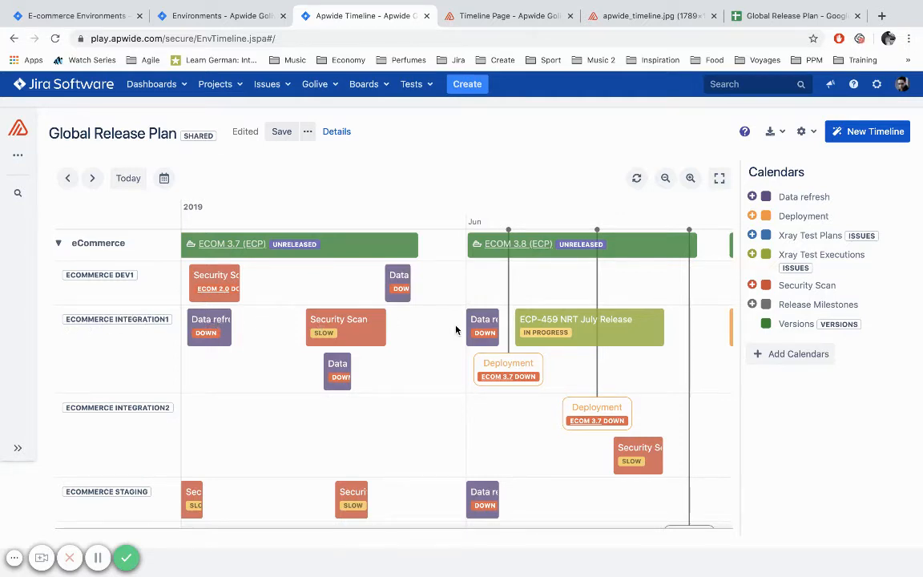
Examine the details of the data refresh, security scan, deployment and ECP-459 test execution events planned on eCommerce Integration1
click(214, 324)
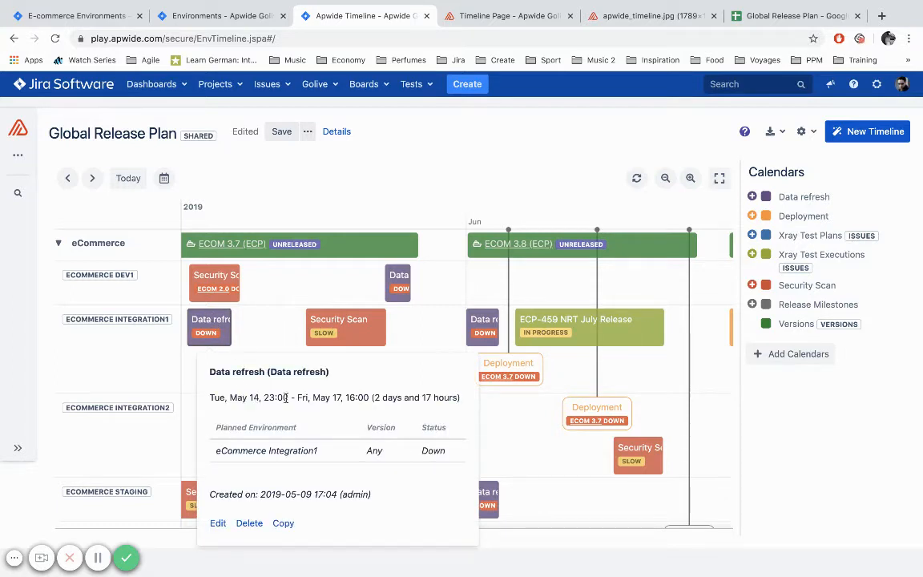
click(328, 338)
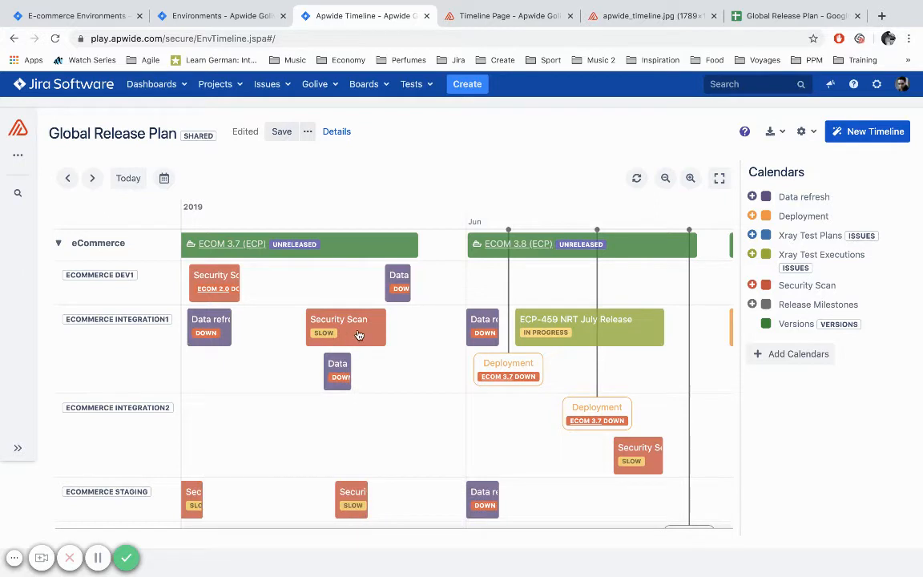
click(359, 335)
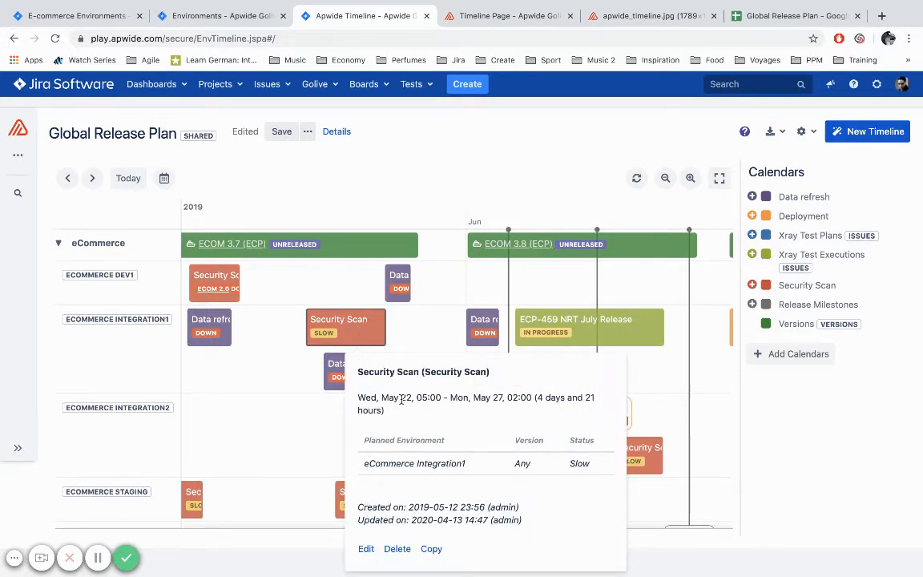
click(265, 360)
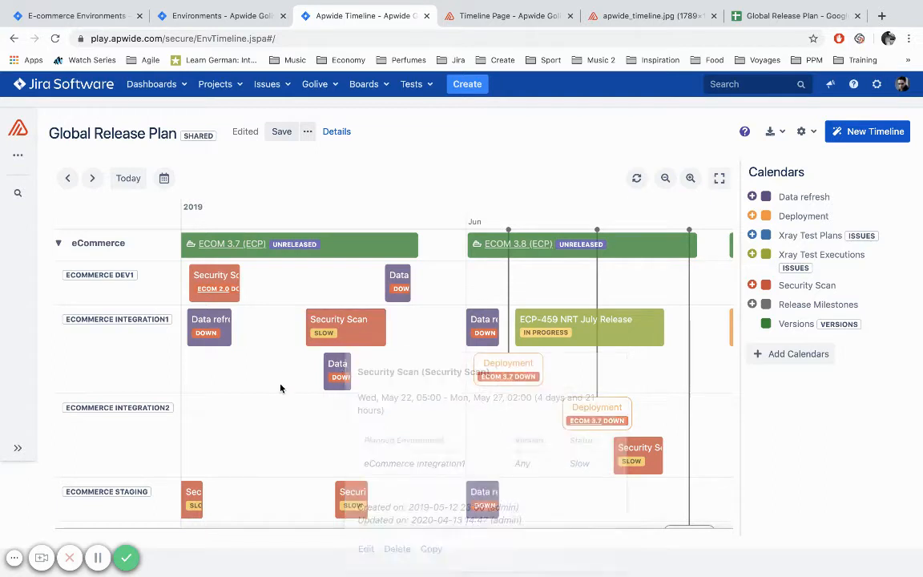
click(337, 372)
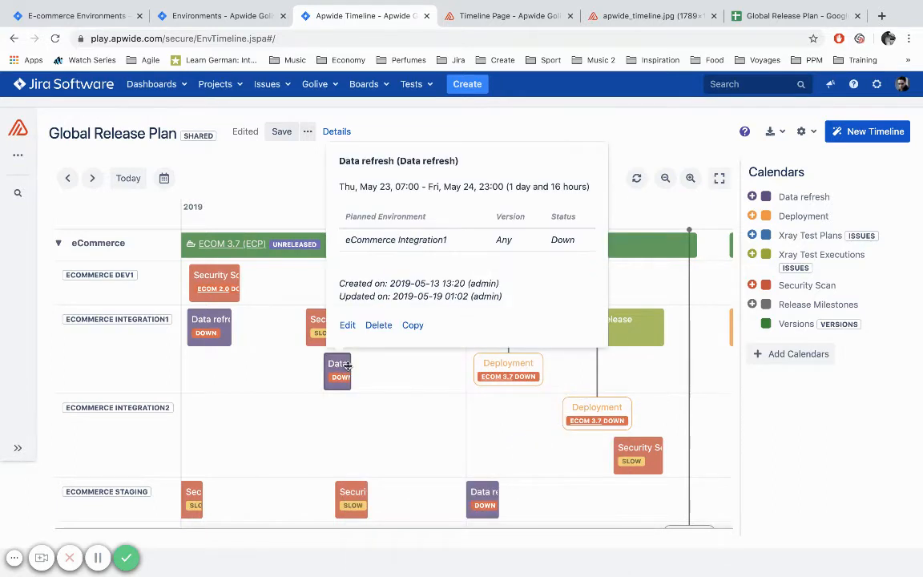
click(391, 374)
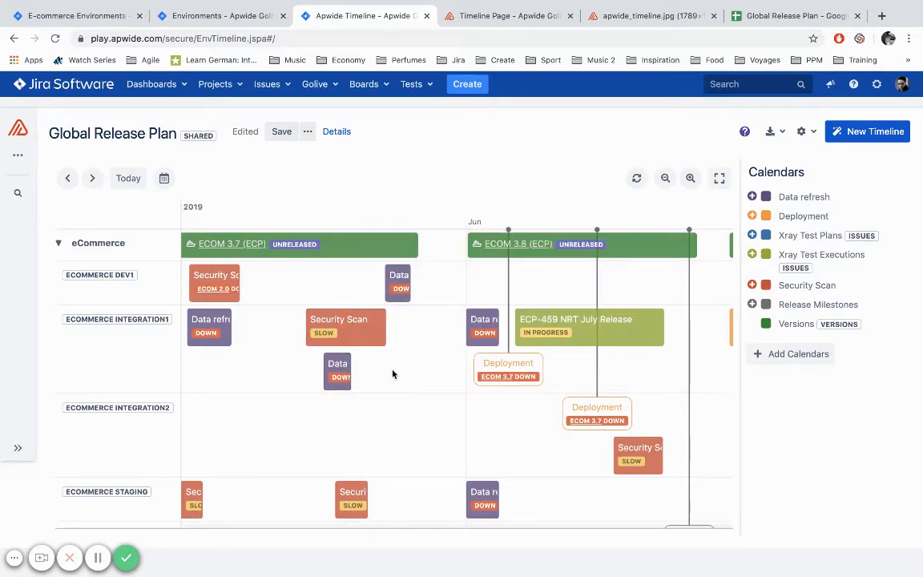
click(508, 365)
click(579, 337)
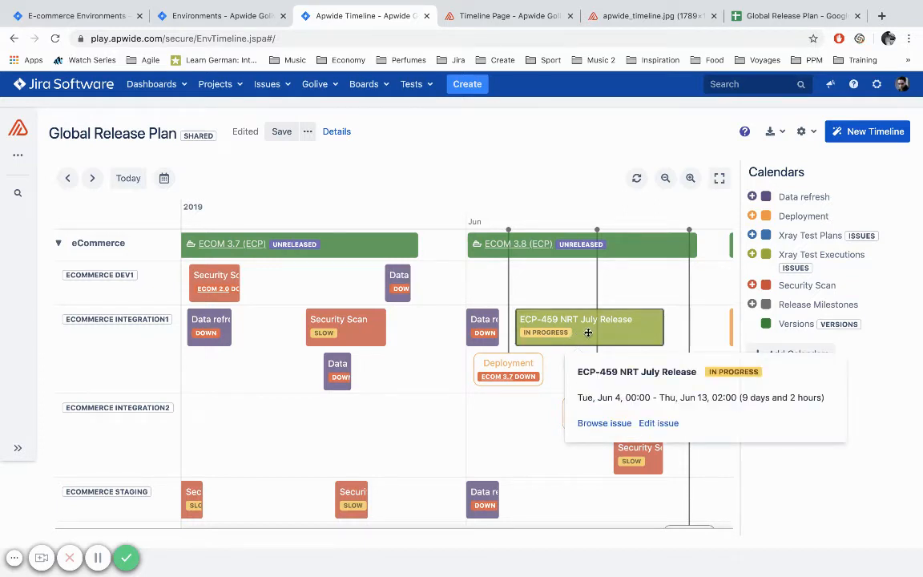
click(558, 367)
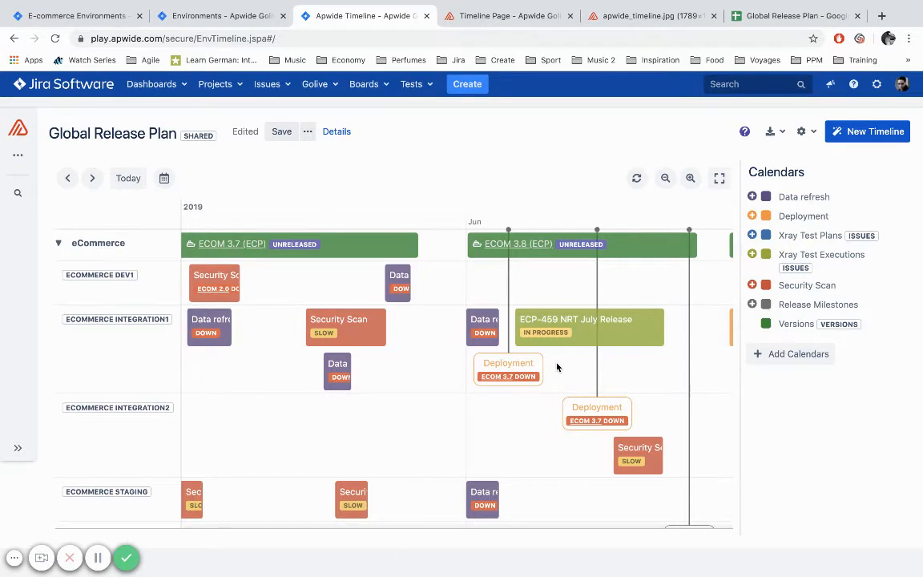
Add a Security Scan event to the eCommerce Staging row from about June 6 to June 12, 2019
scroll(558, 367, down, 5)
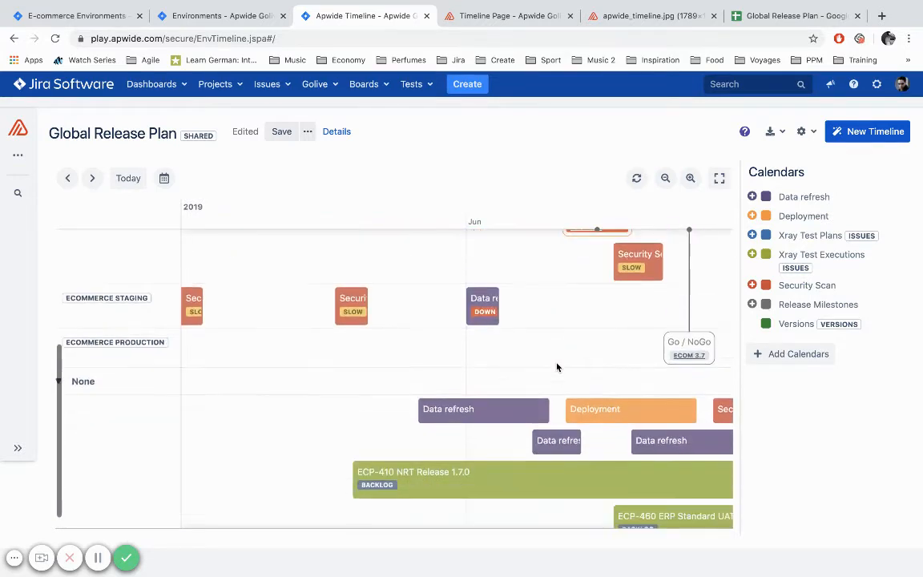
scroll(557, 367, up, 3)
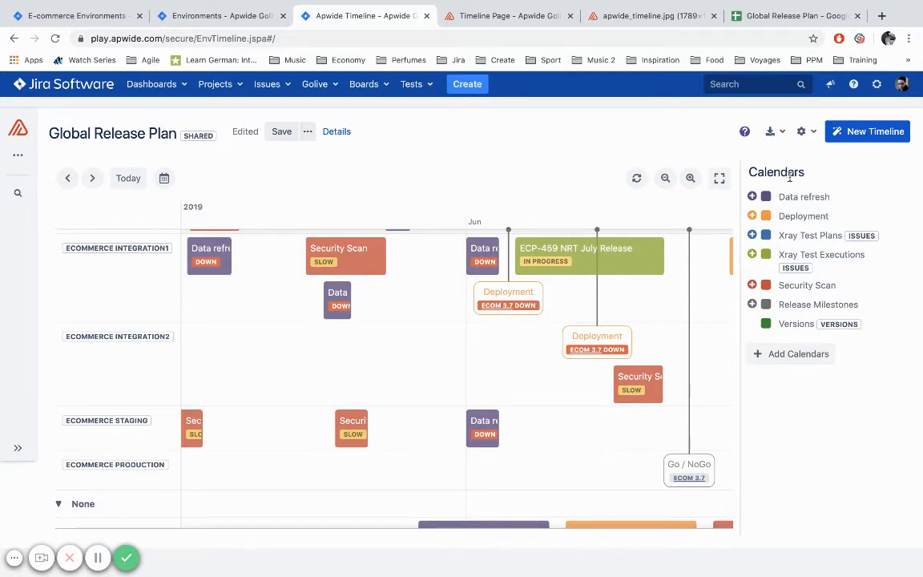
scroll(629, 310, up, 1)
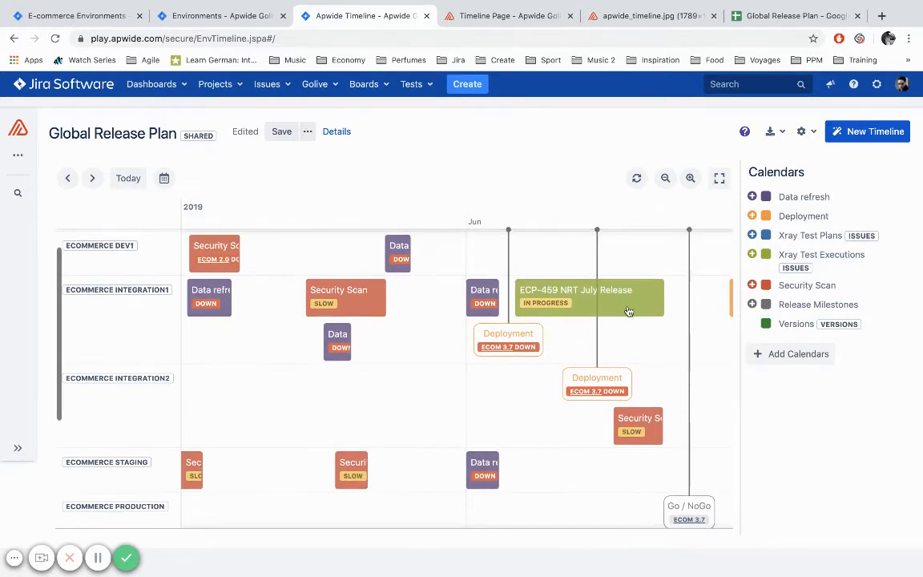
scroll(629, 312, down, 2)
scroll(629, 312, down, 3)
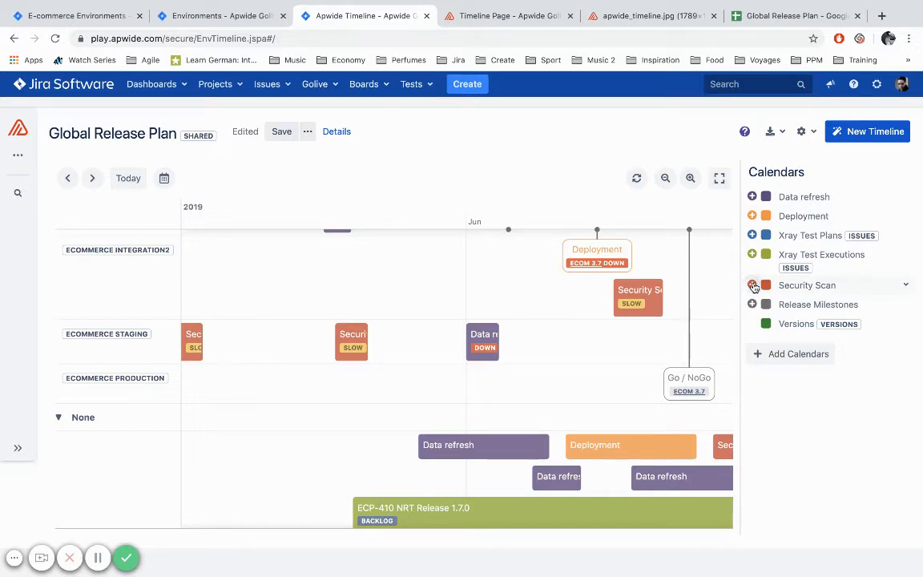
click(548, 349)
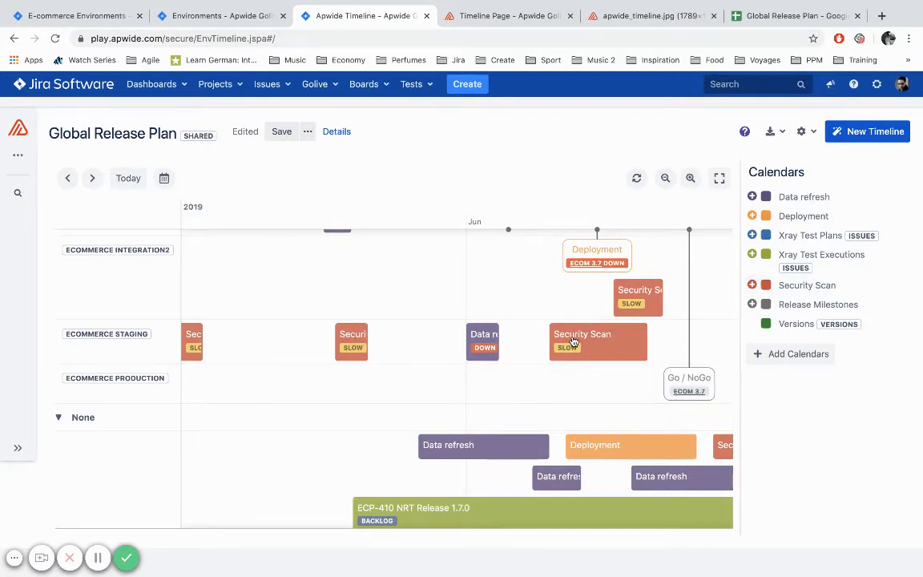
Add the description "Security Scan Descr" to the new Security Scan event on eCommerce Staging and save it
click(573, 339)
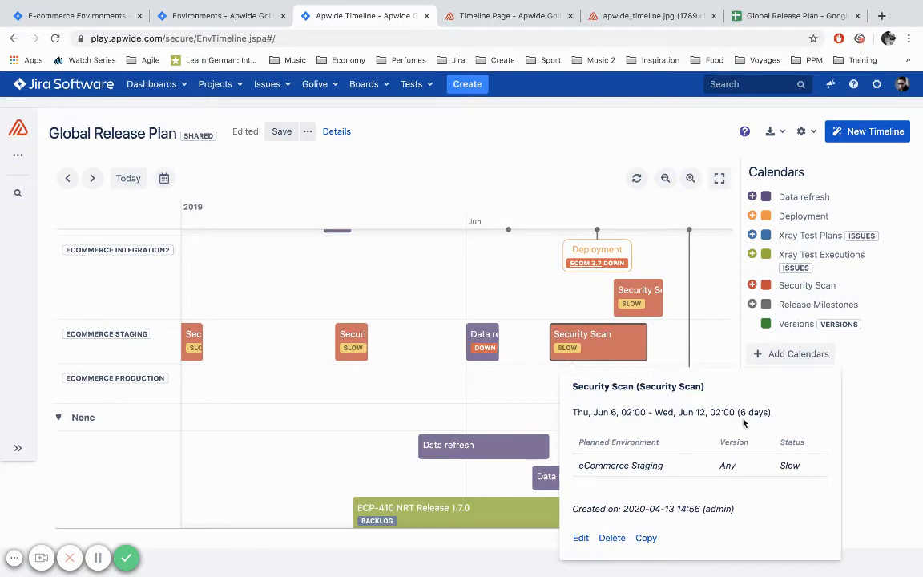
click(581, 538)
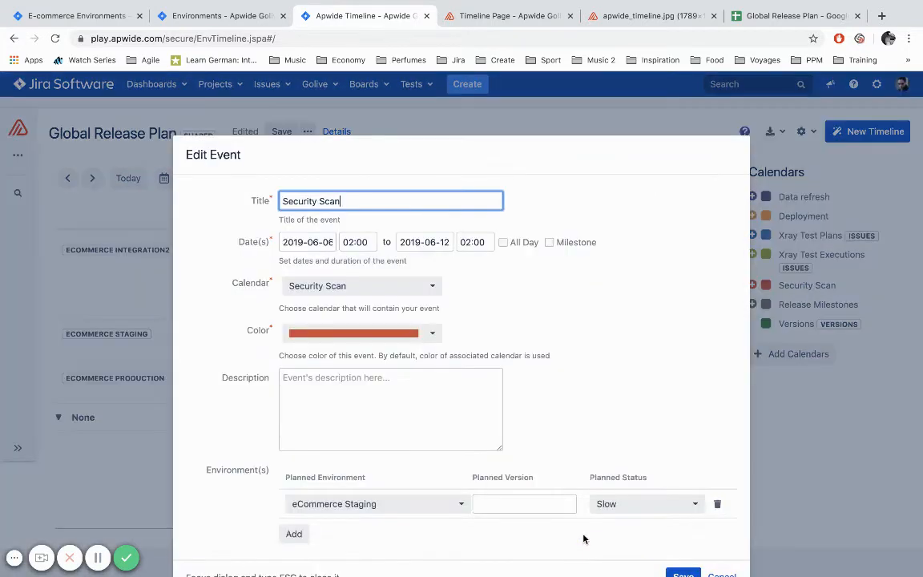
click(383, 426)
text(Securi)
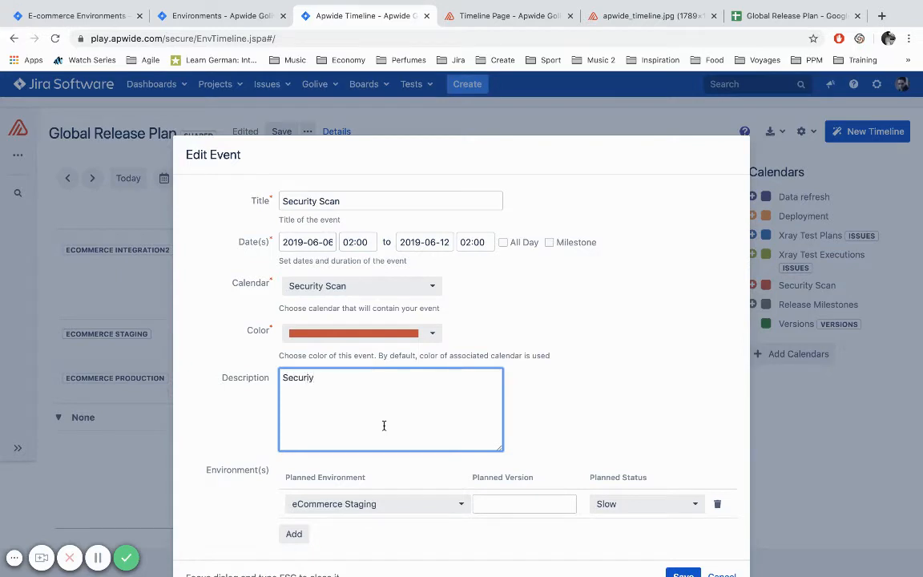
text(ty Scan Descr)
click(631, 415)
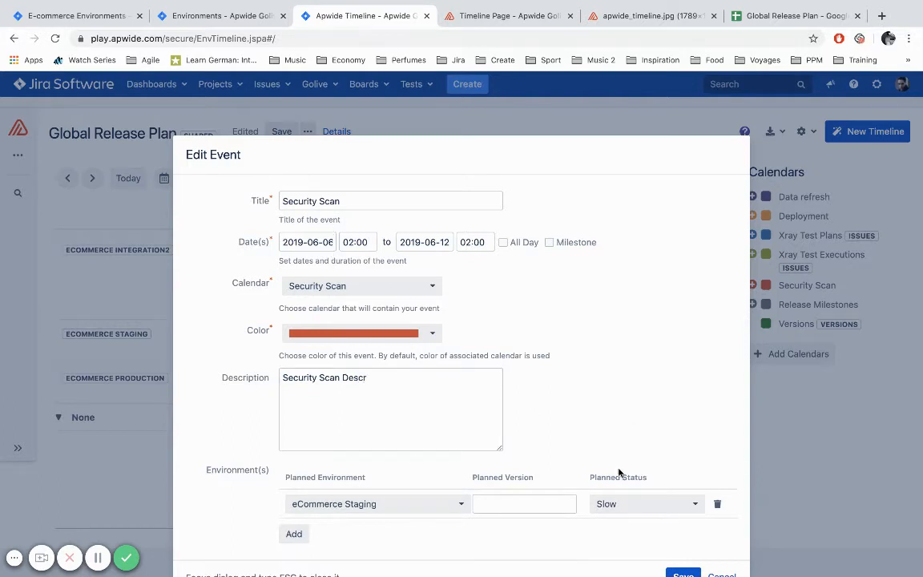
click(683, 572)
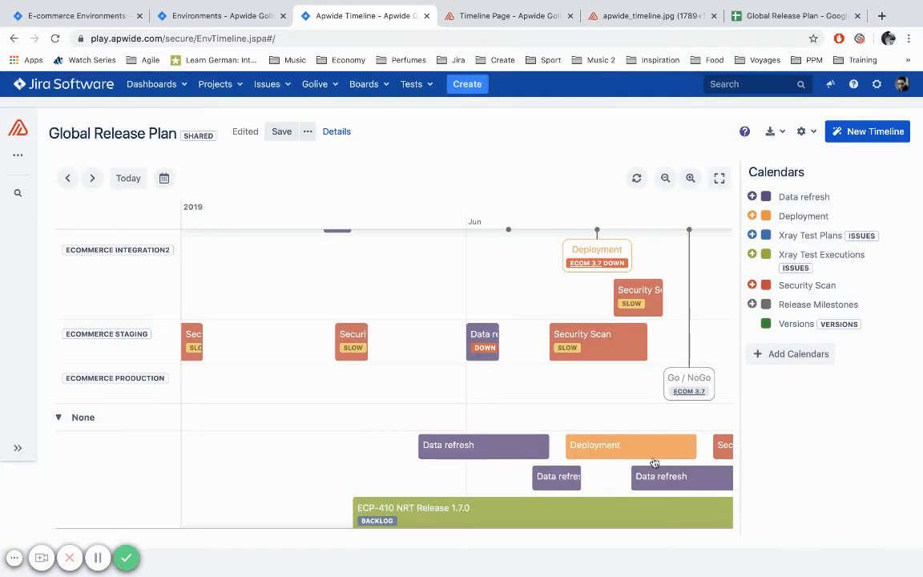
Collapse the eCommerce and None swimlane groups on the timeline
scroll(640, 423, up, 2)
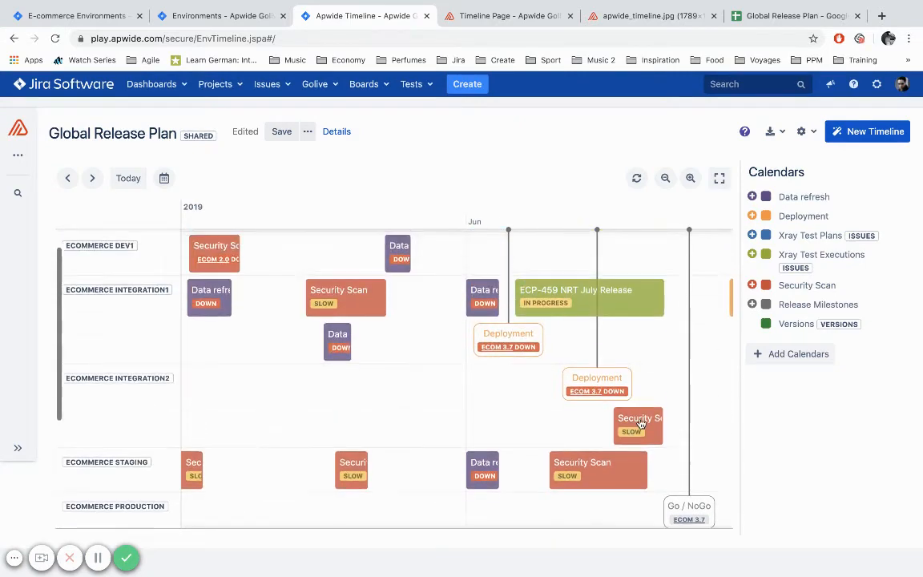
scroll(640, 423, down, 2)
scroll(640, 423, up, 3)
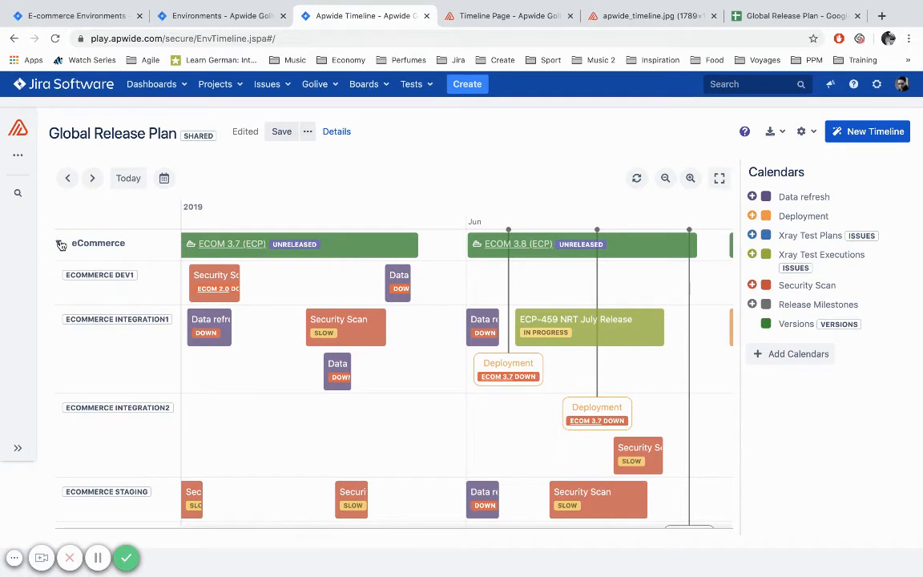
click(61, 246)
click(61, 245)
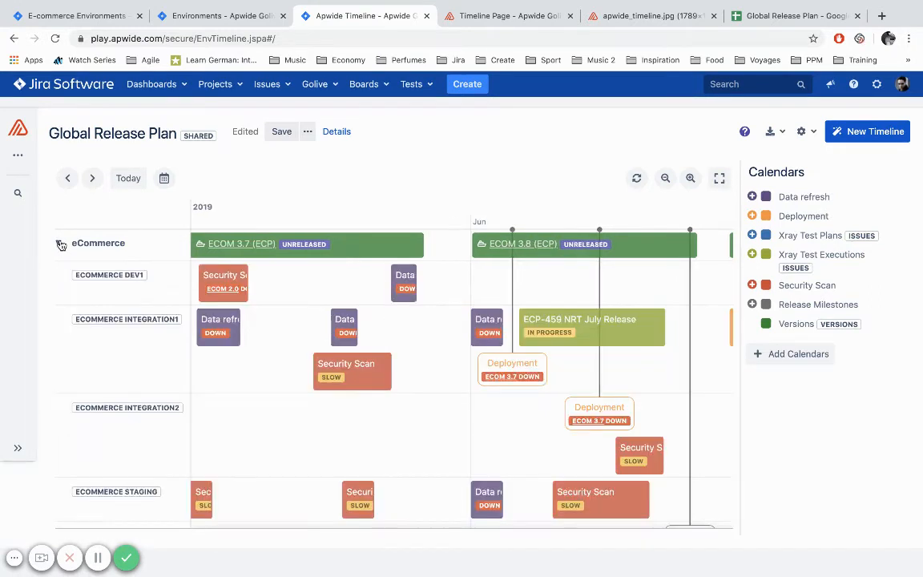
click(102, 243)
click(84, 275)
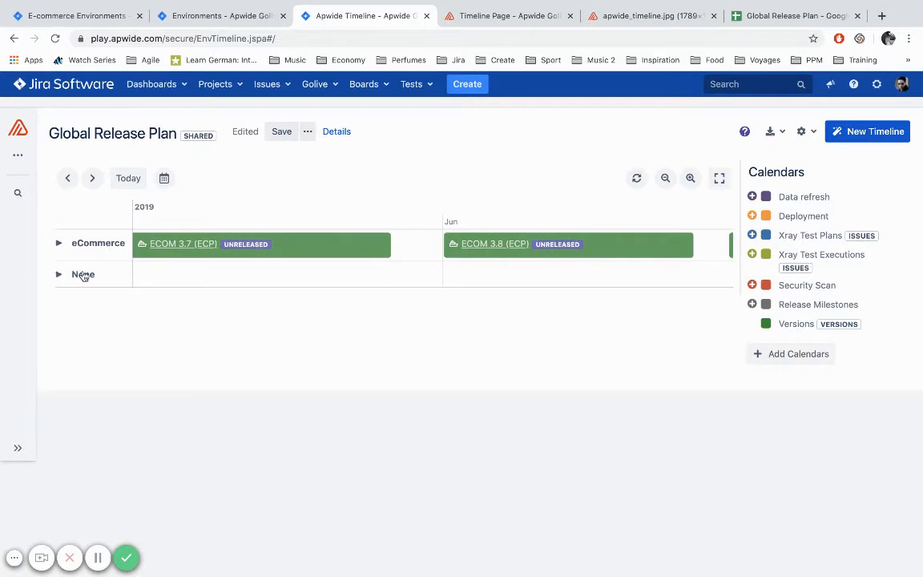
Expand the None group and open the details of its first Data refresh event
click(84, 275)
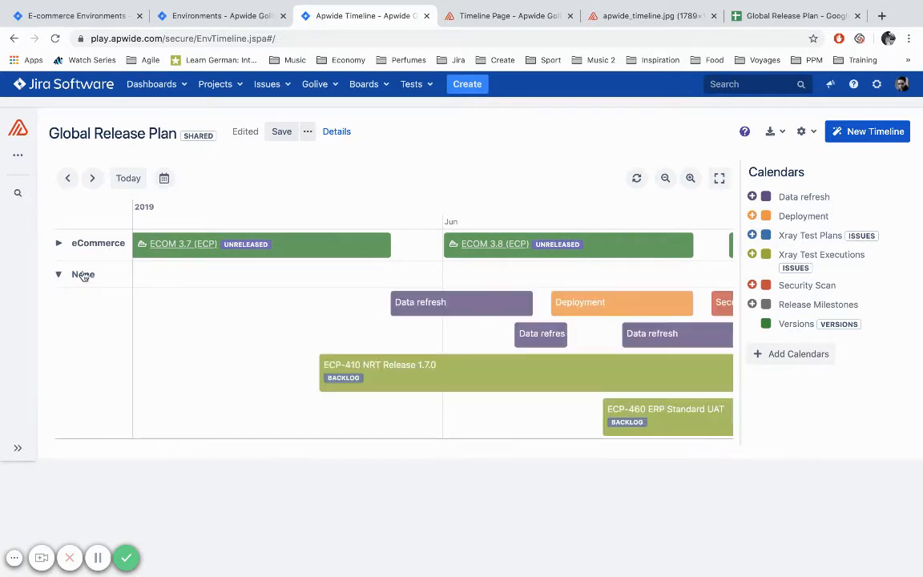
click(470, 305)
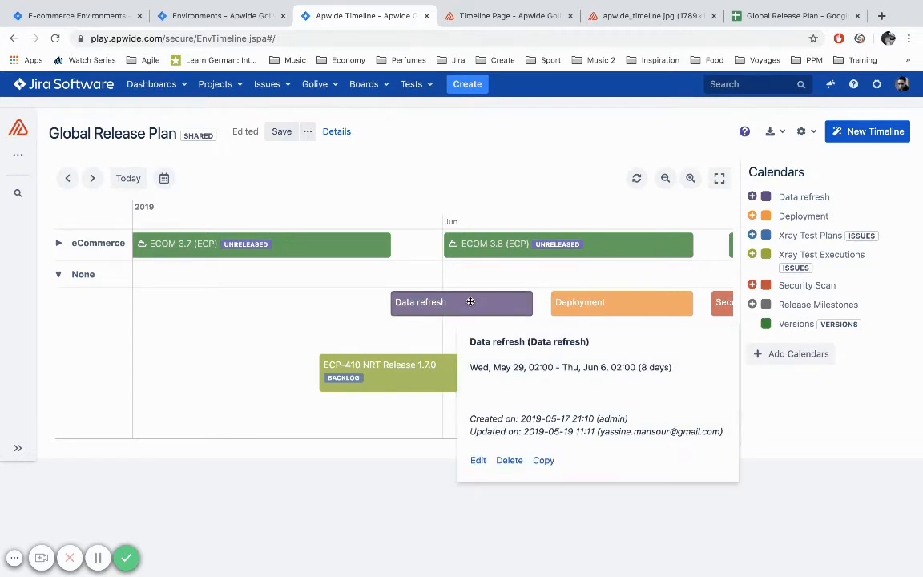
Collapse the None swimlane group and expand the eCommerce group to show its environment rows on the timeline
click(427, 342)
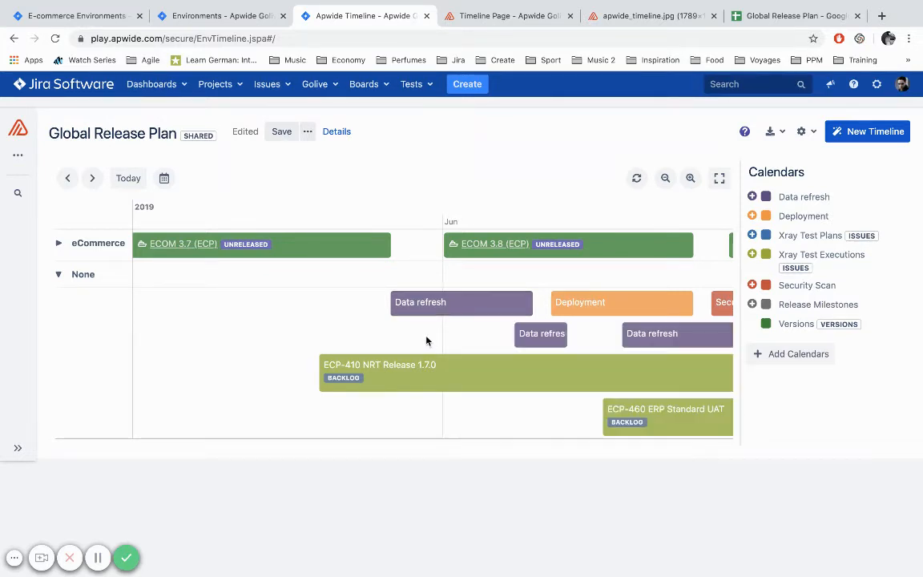
click(90, 275)
click(92, 243)
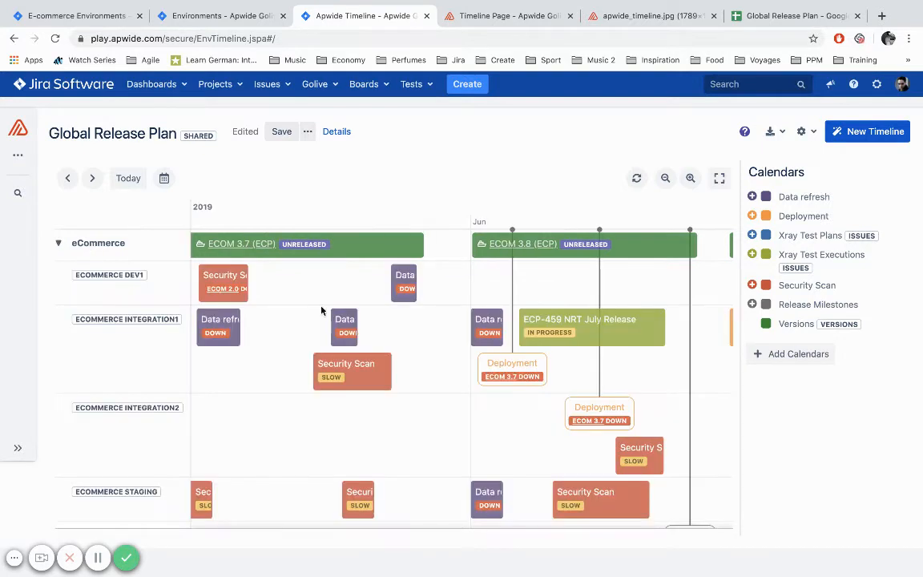
scroll(478, 320, down, 2)
scroll(478, 320, up, 2)
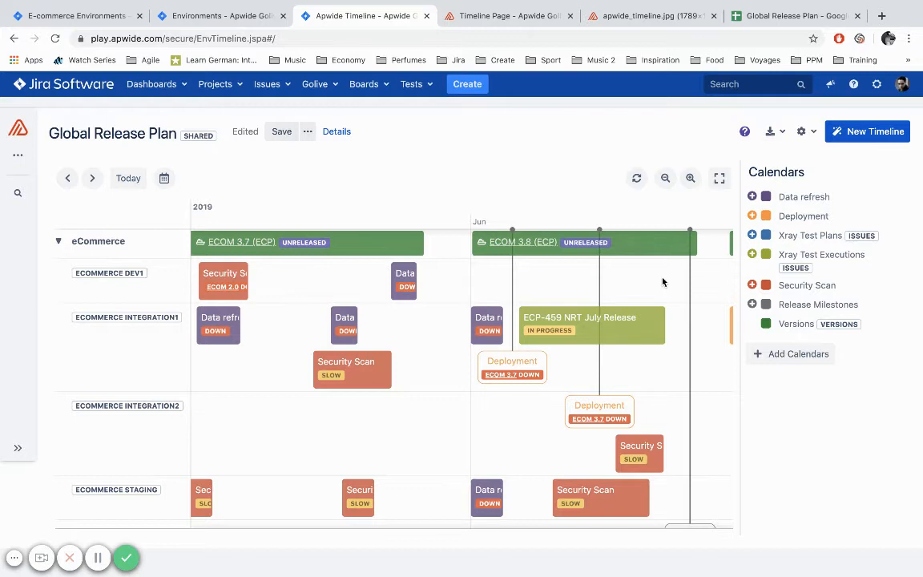
Add the Load testing calendar from the Scheduled Events calendars to the timeline
click(781, 356)
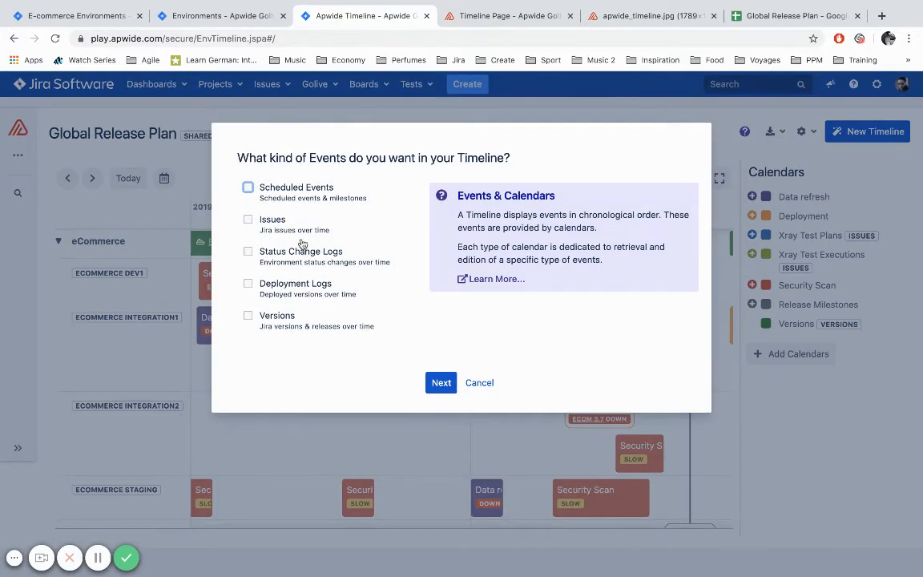
click(284, 191)
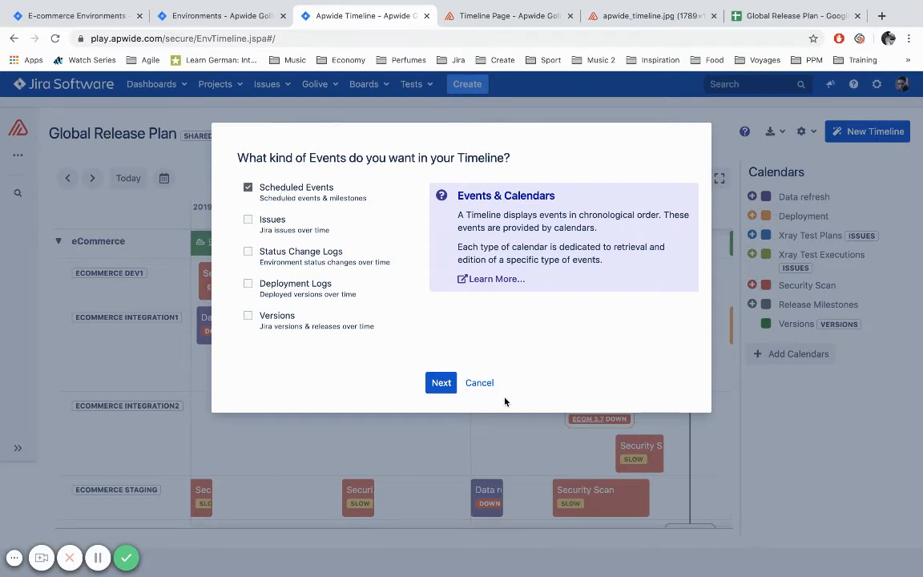
click(441, 384)
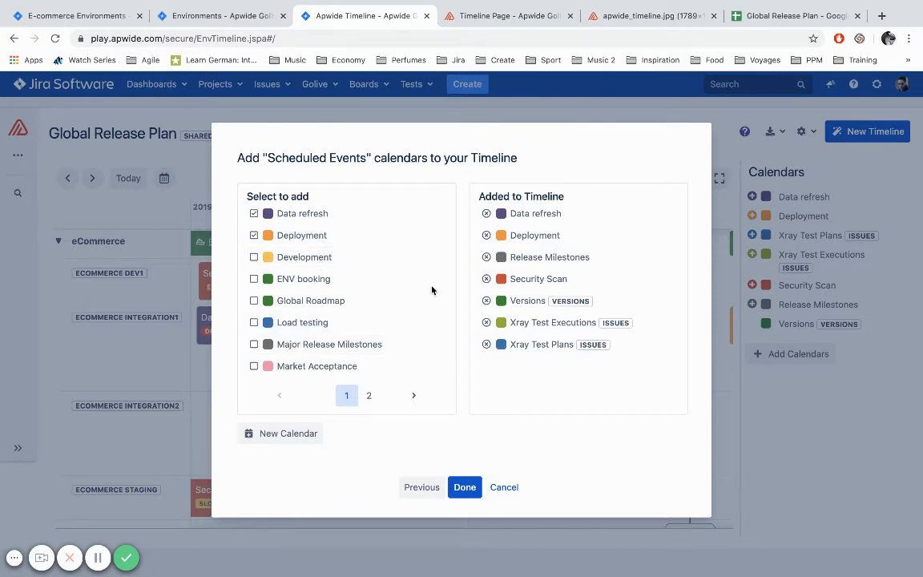
click(254, 324)
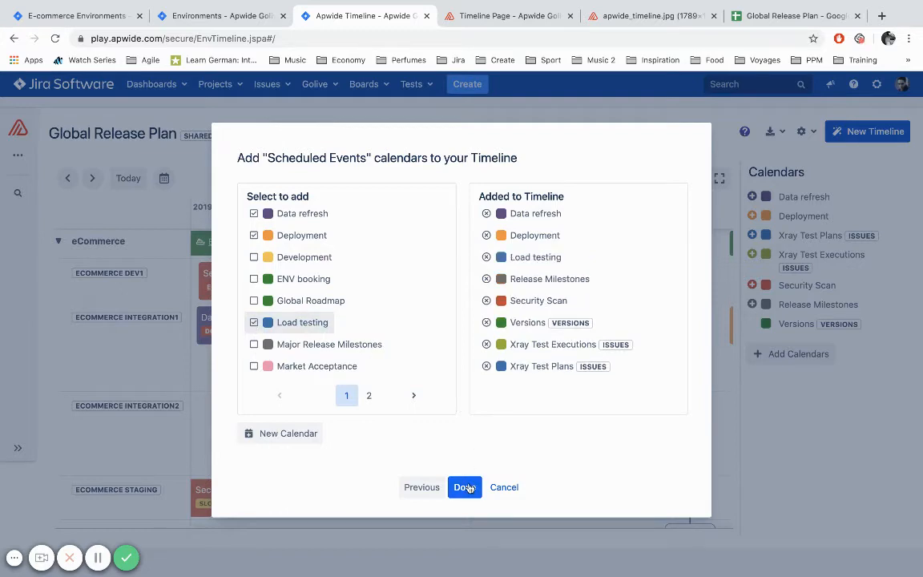
click(465, 487)
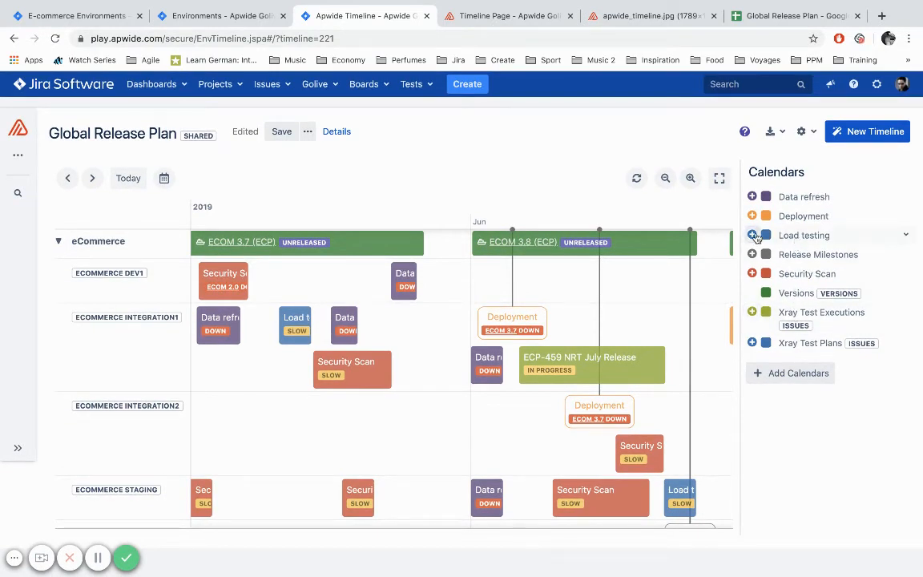
Add a Load testing event to eCommerce Integration1 starting June 8, 2019, and shorten it to end about June 11
click(586, 326)
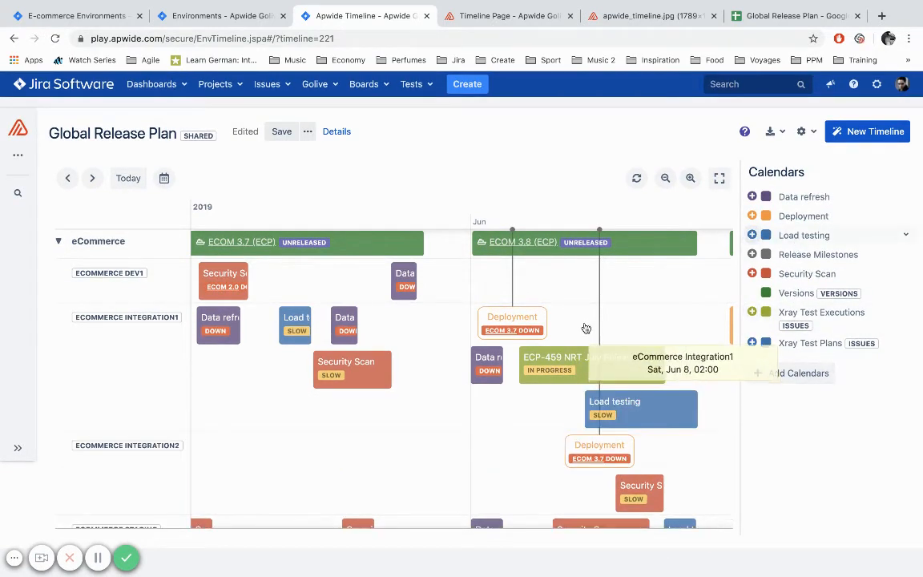
click(639, 402)
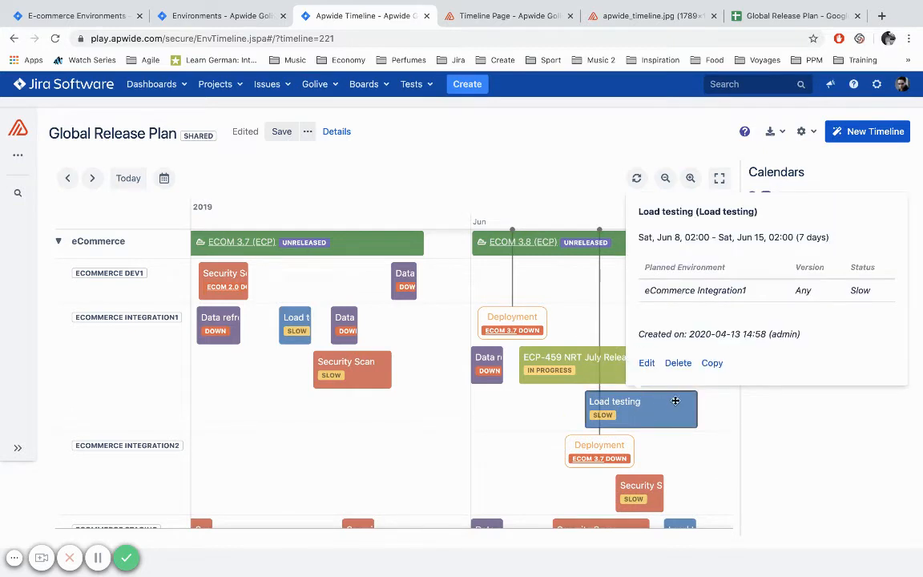
click(715, 402)
click(692, 406)
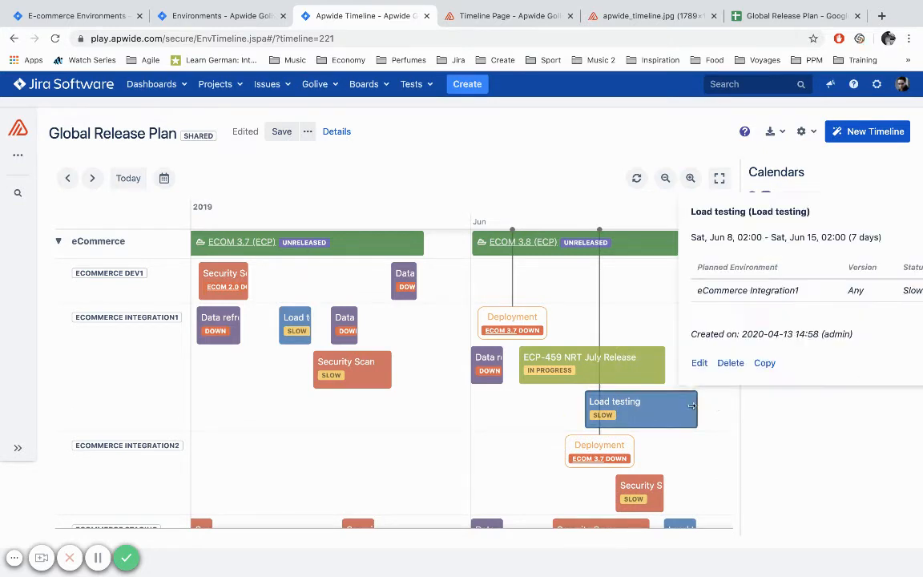
drag(687, 406, 630, 410)
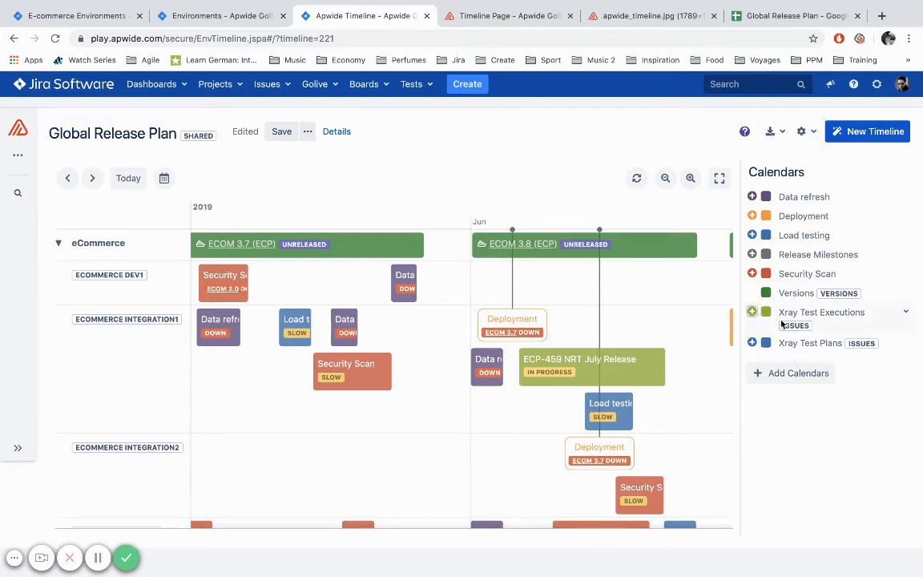
Create an Xray Test Execution issue on eCommerce Integration2 starting about June 14, 2019, with the summary "Test Execution Ecom3.7"
scroll(660, 422, down, 5)
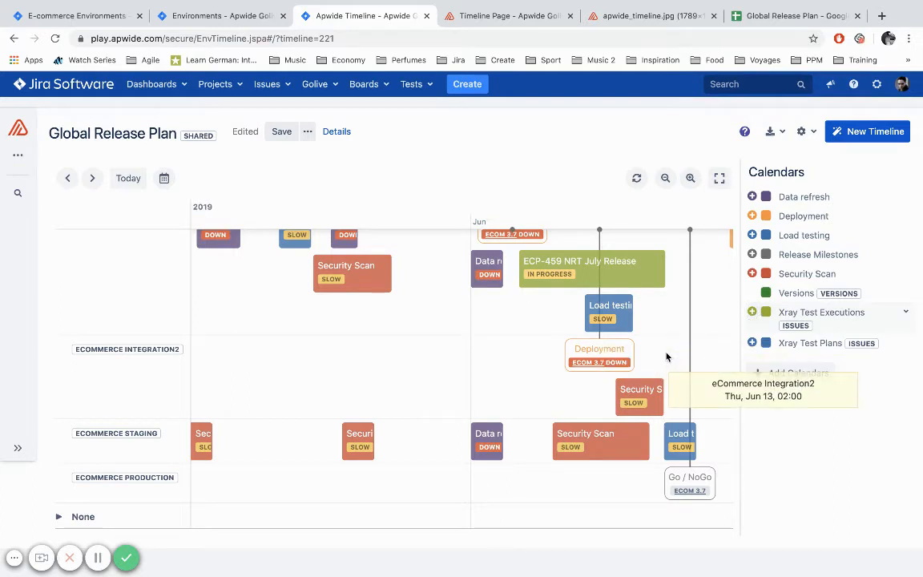
click(685, 391)
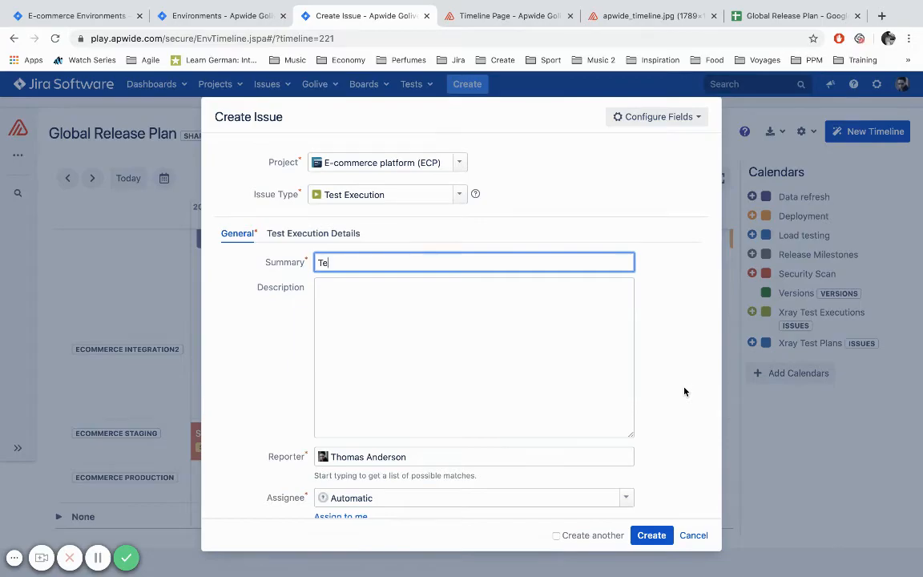
text(Test Execution Ecom)
key(BackSpace)
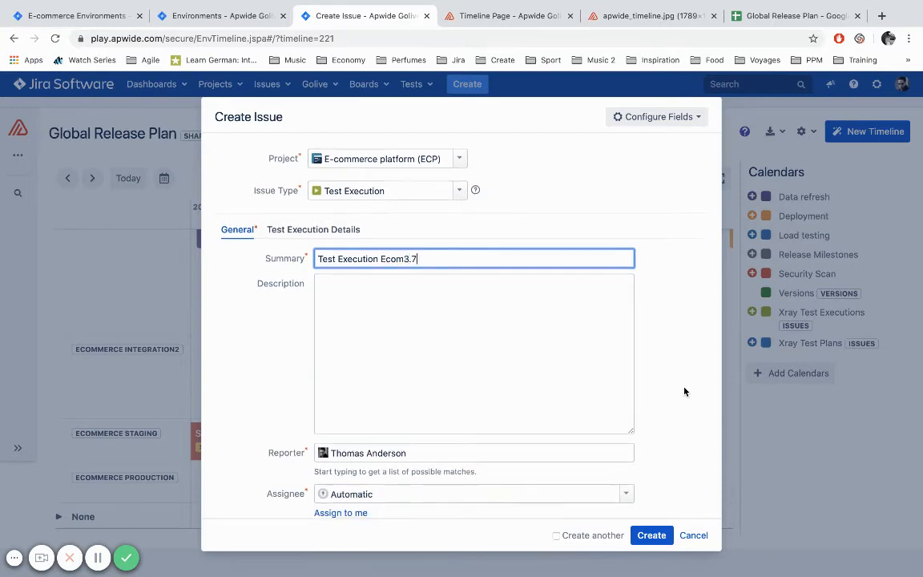
scroll(684, 391, down, 10)
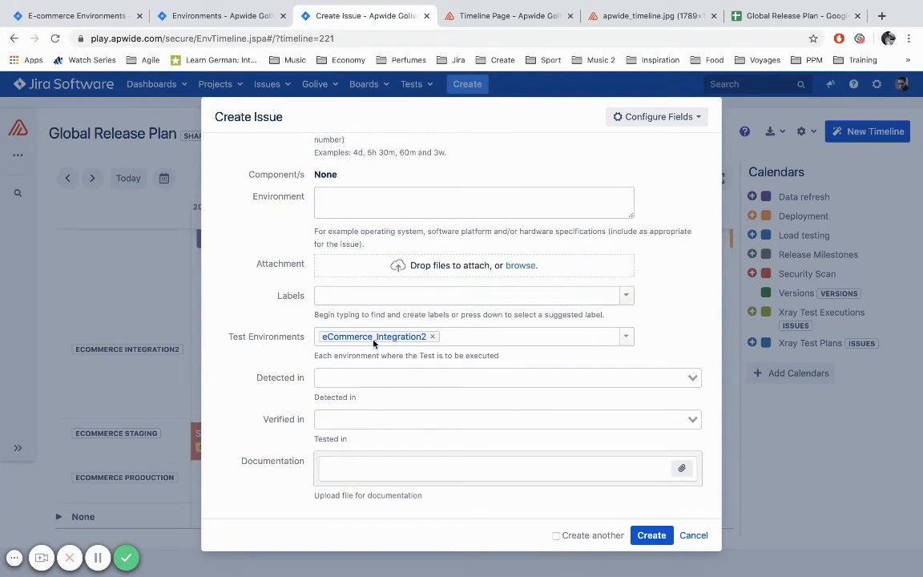
click(653, 535)
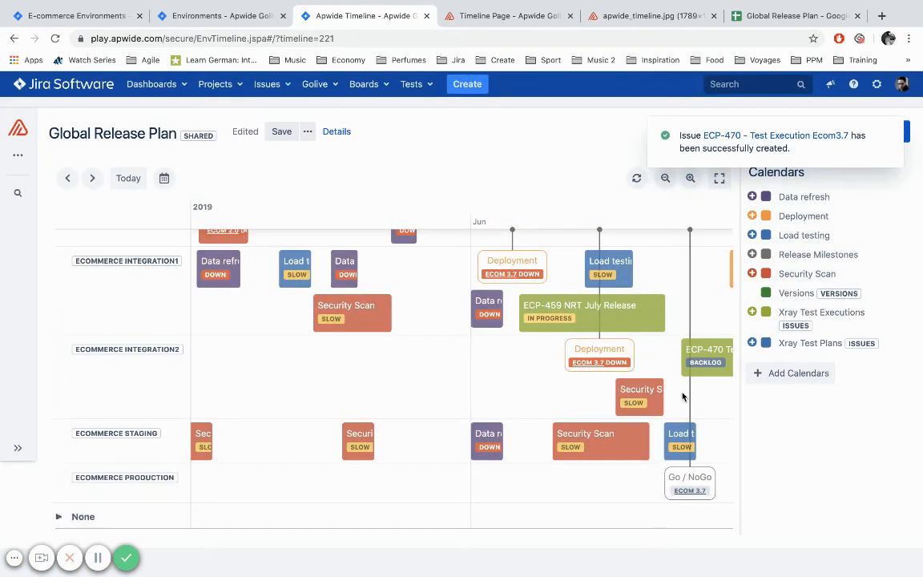
Shorten the ECP-470 and ECP-469 test executions on eCommerce Integration2 to about four days each
click(711, 353)
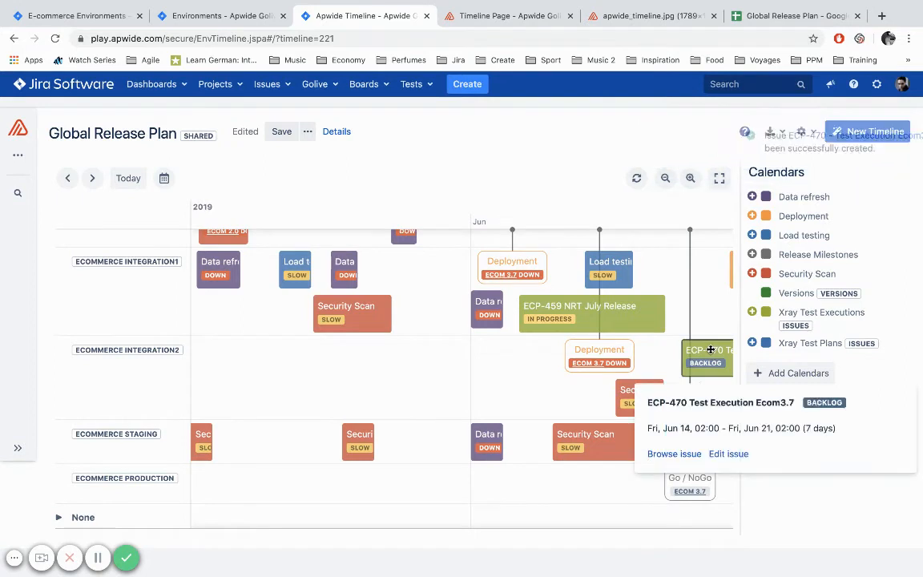
scroll(649, 357, right, 5)
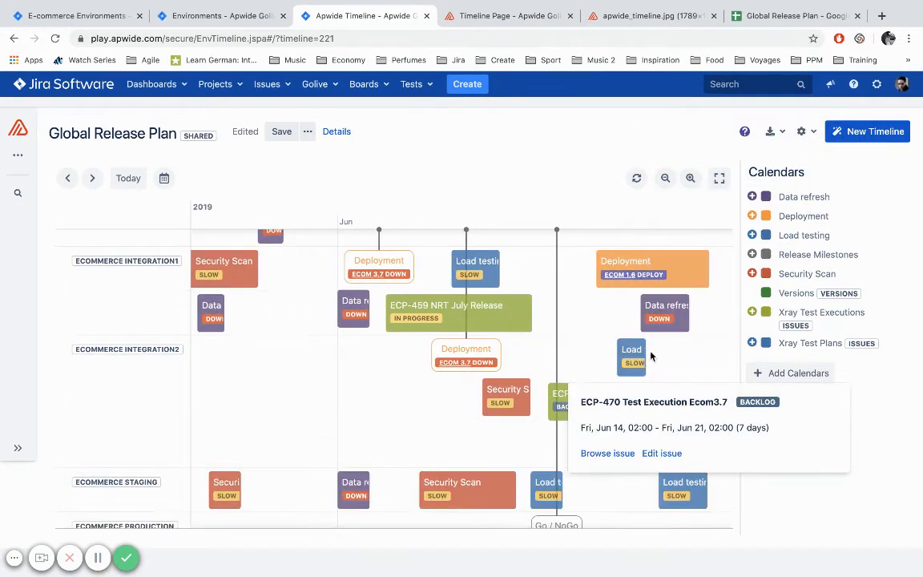
click(565, 432)
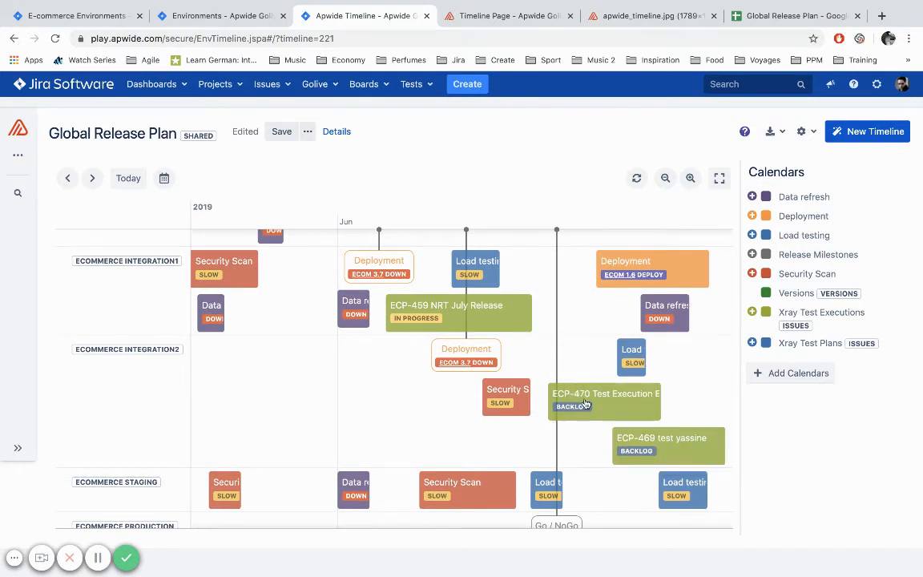
click(585, 405)
drag(662, 398, 609, 402)
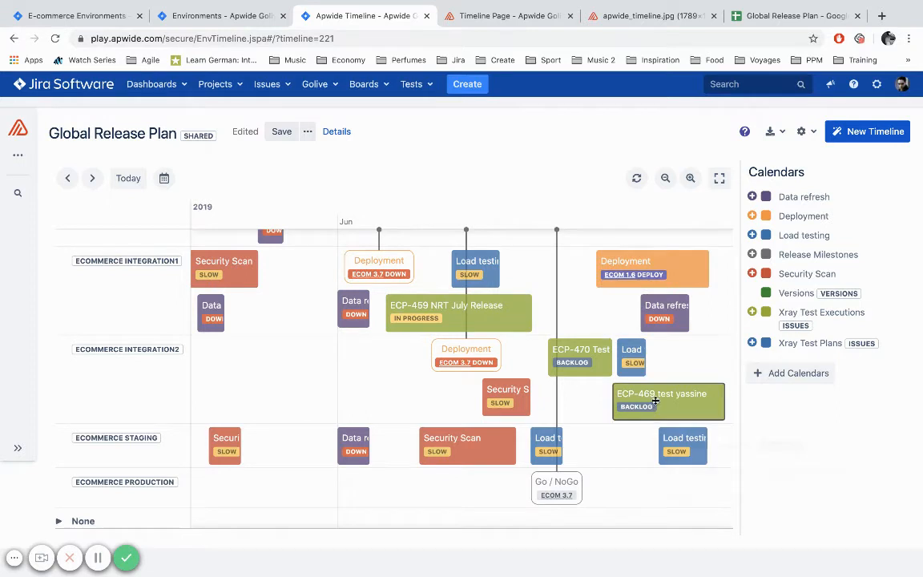
click(718, 399)
drag(724, 401, 676, 402)
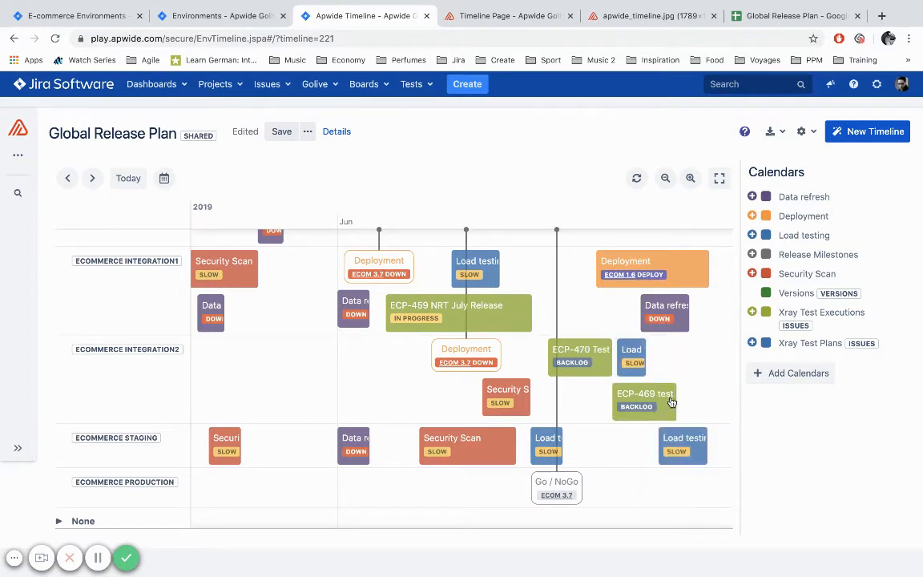
Compare the collapsed and expanded views of the eCommerce swimlane group, leaving the group expanded
scroll(654, 408, up, 2)
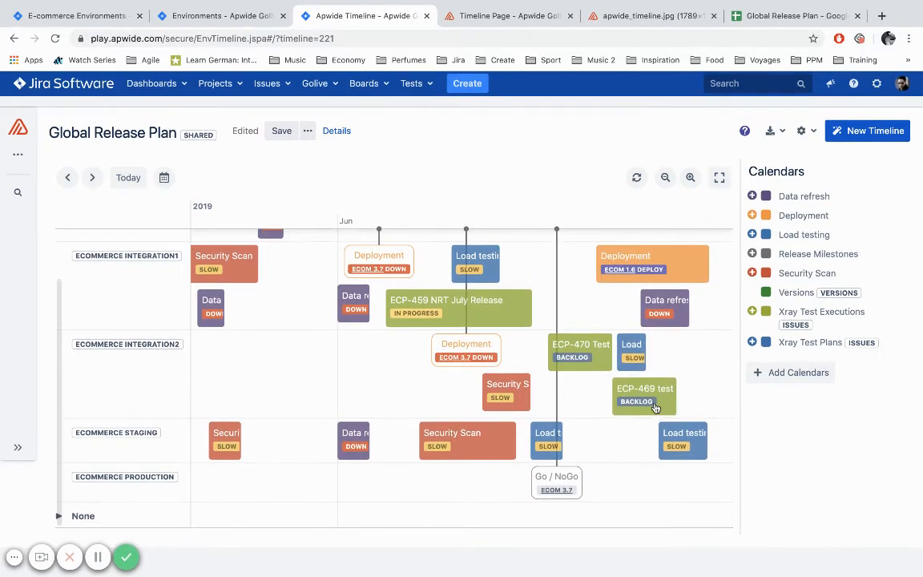
scroll(654, 408, down, 2)
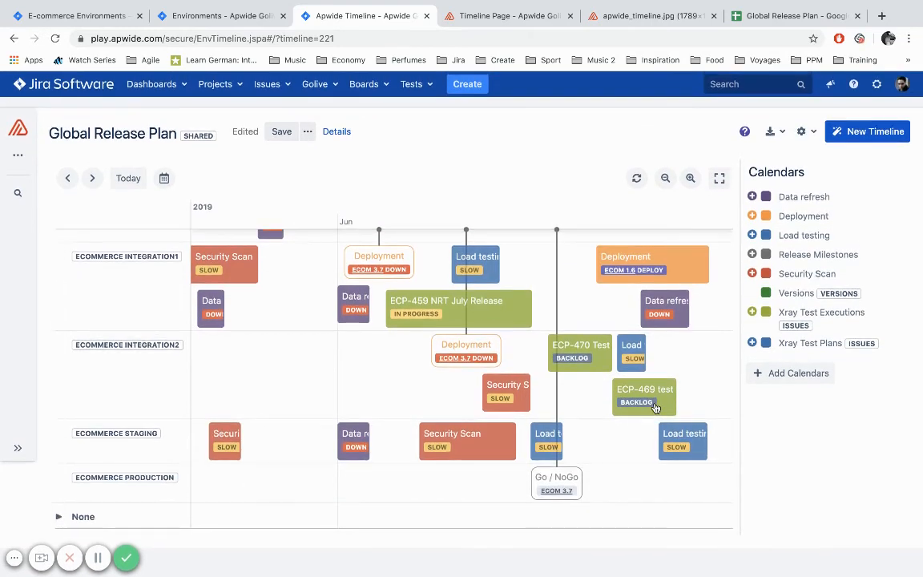
scroll(655, 408, up, 2)
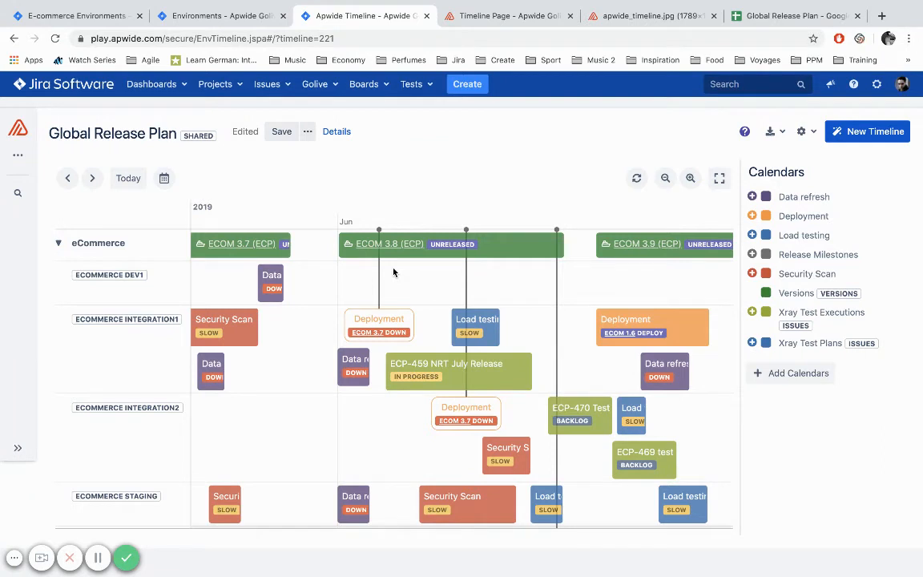
click(59, 244)
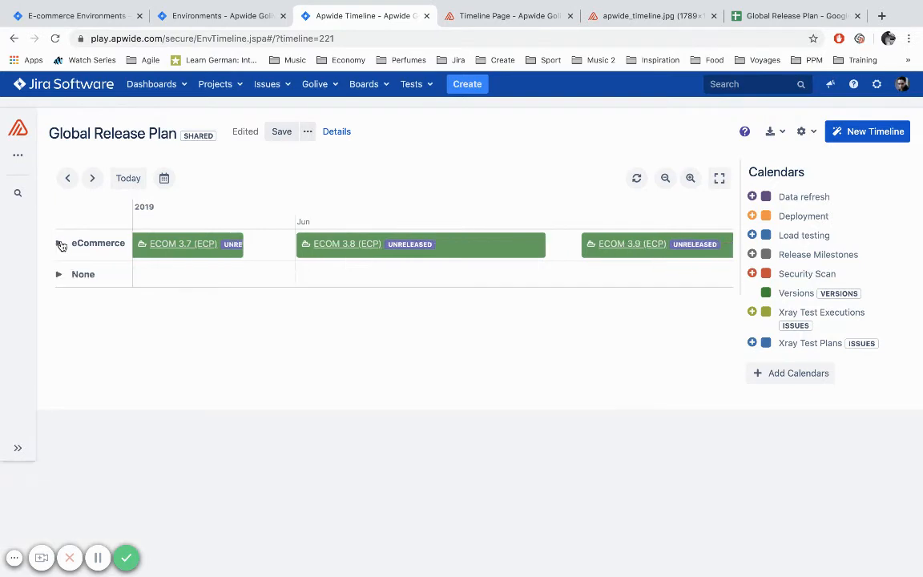
click(61, 245)
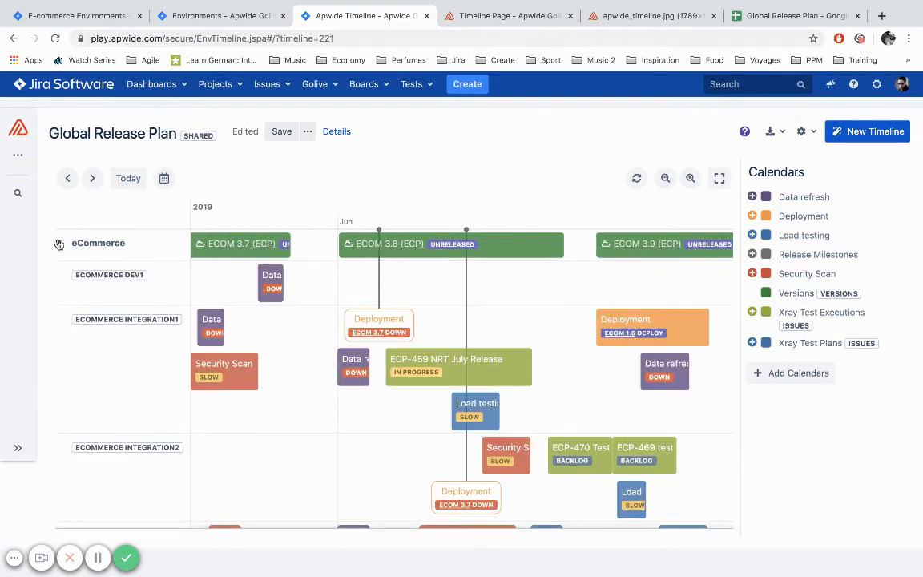
click(60, 245)
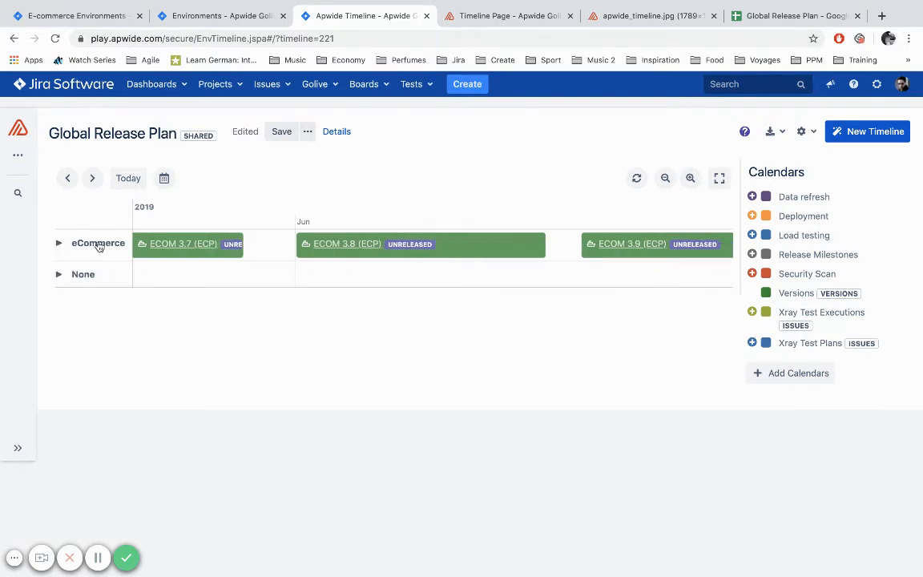
click(59, 243)
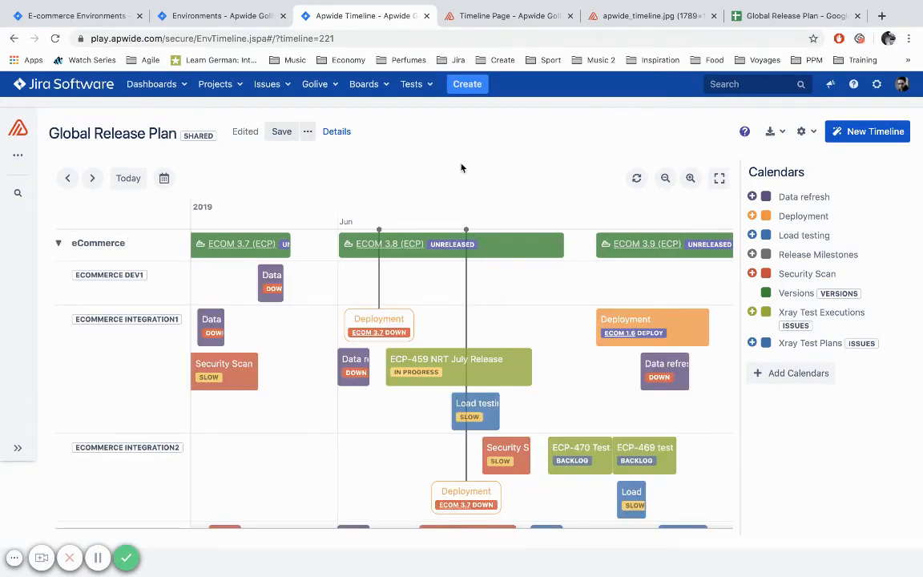
Add the Payment application to the environment filter in the timeline's swimlane settings
click(802, 131)
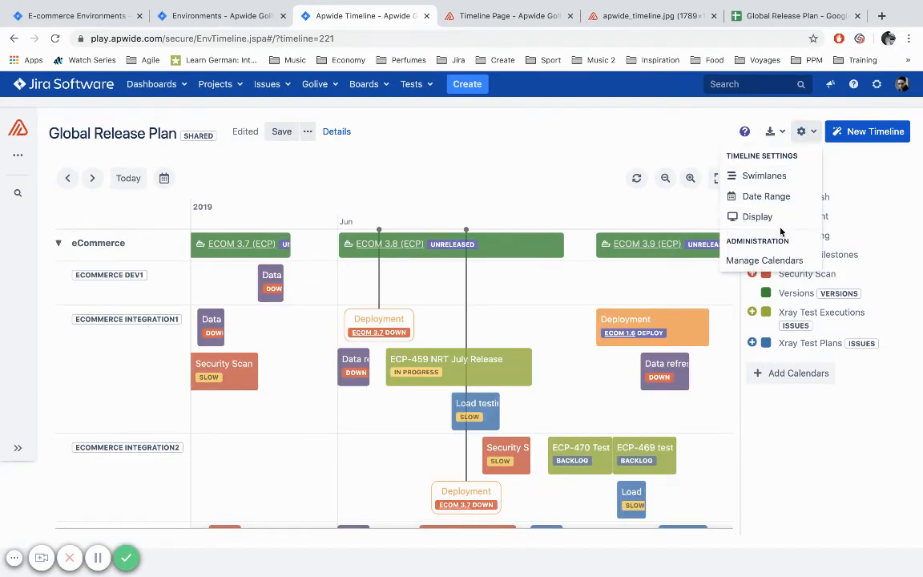
click(793, 178)
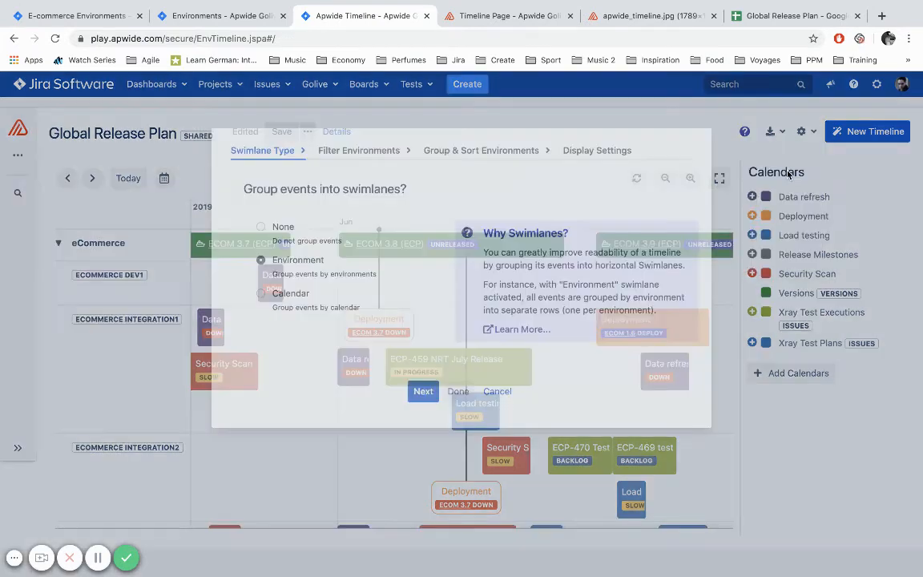
click(363, 147)
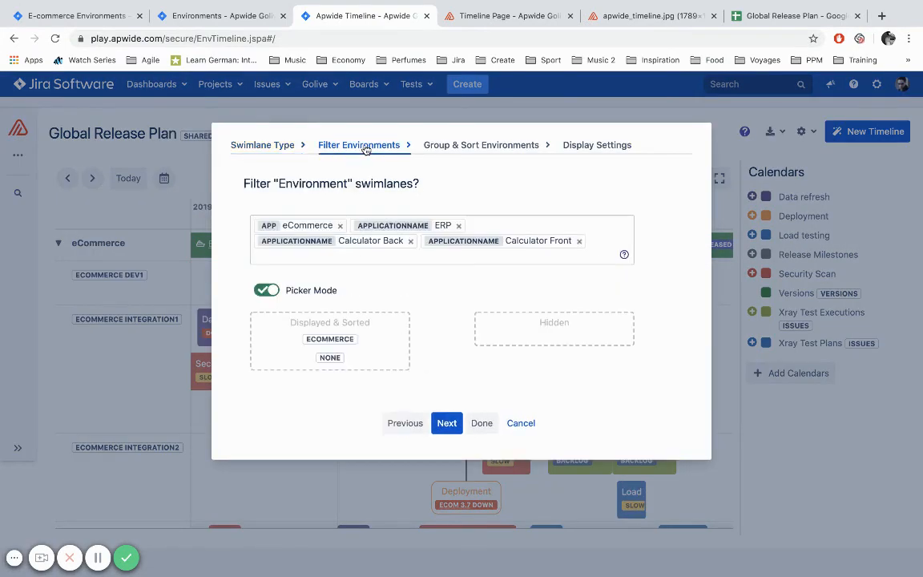
click(348, 258)
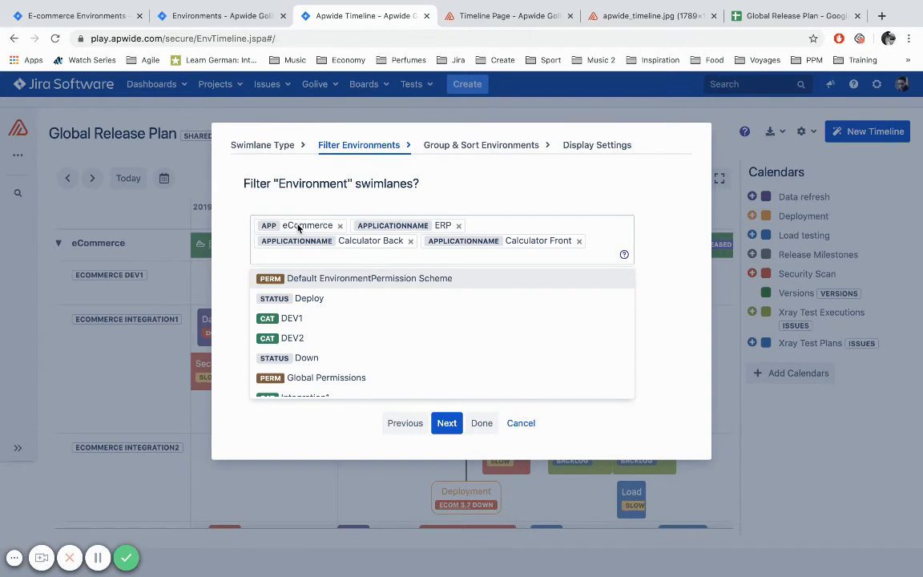
text(pay)
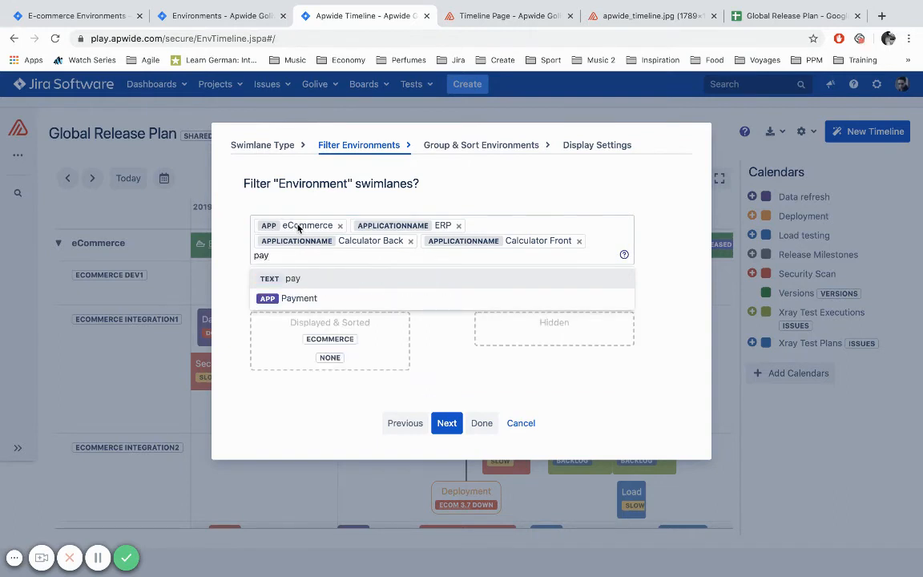
click(285, 299)
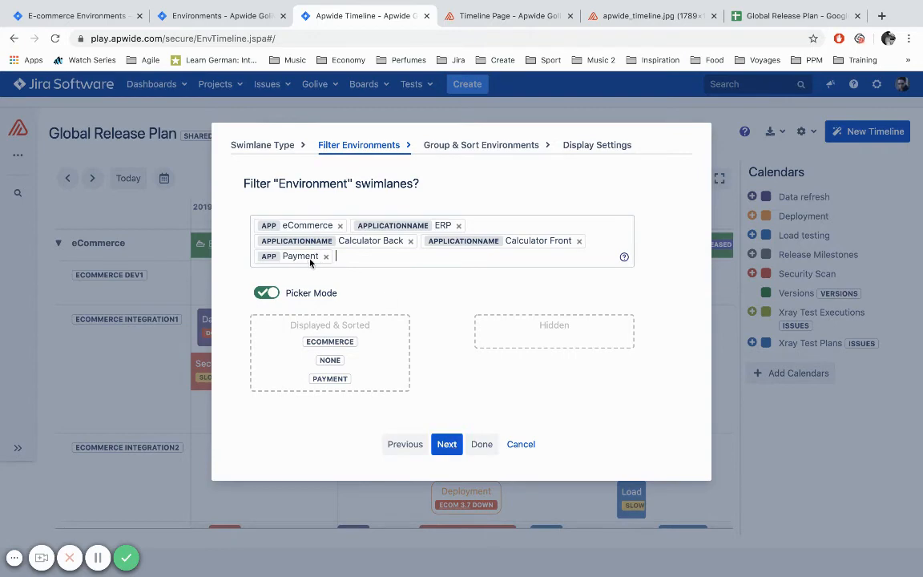
Apply the swimlane filter that includes Payment and collapse the eCommerce group to bring the Payment environments into view
click(480, 445)
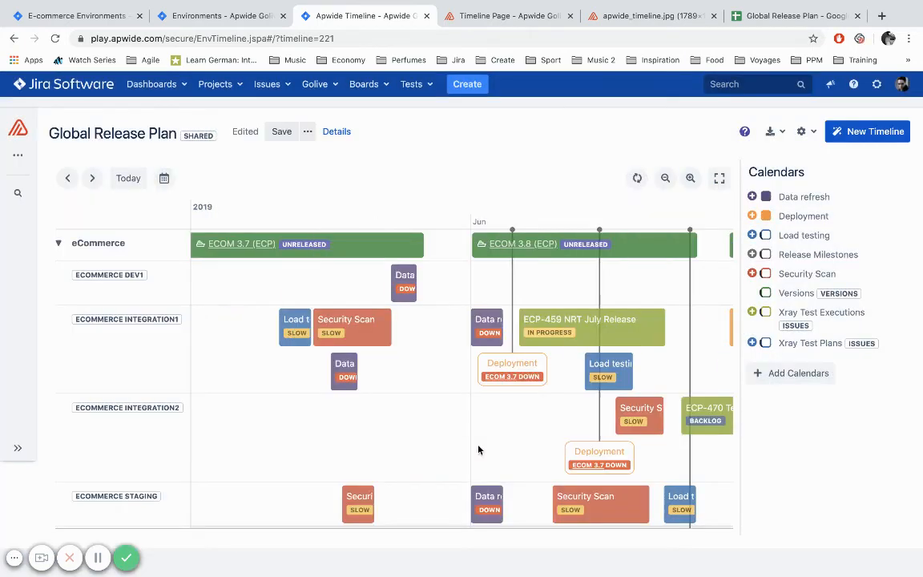
click(85, 242)
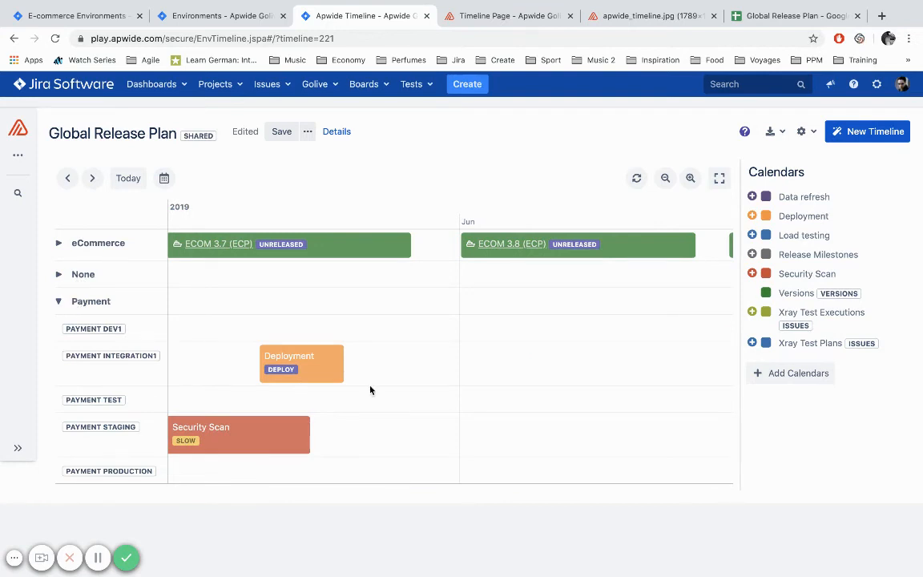
click(753, 274)
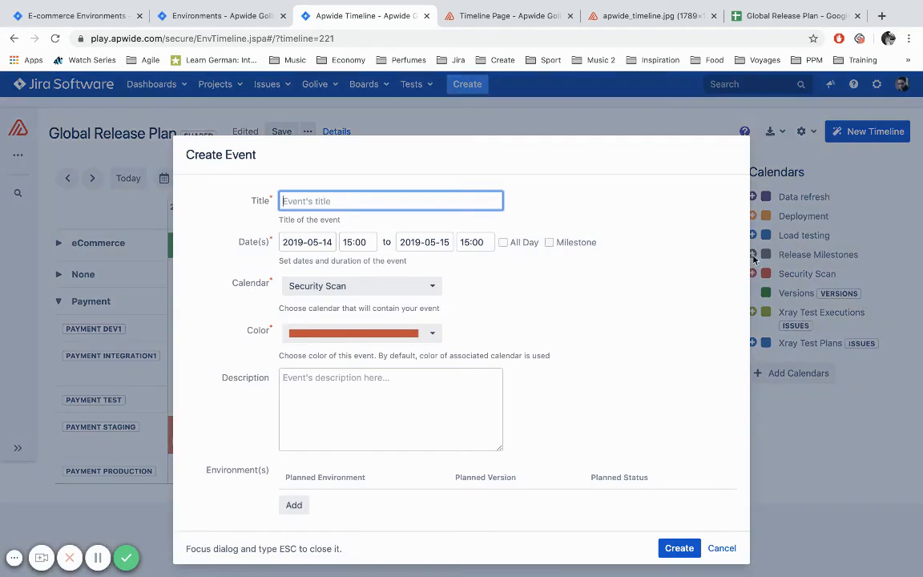
click(721, 549)
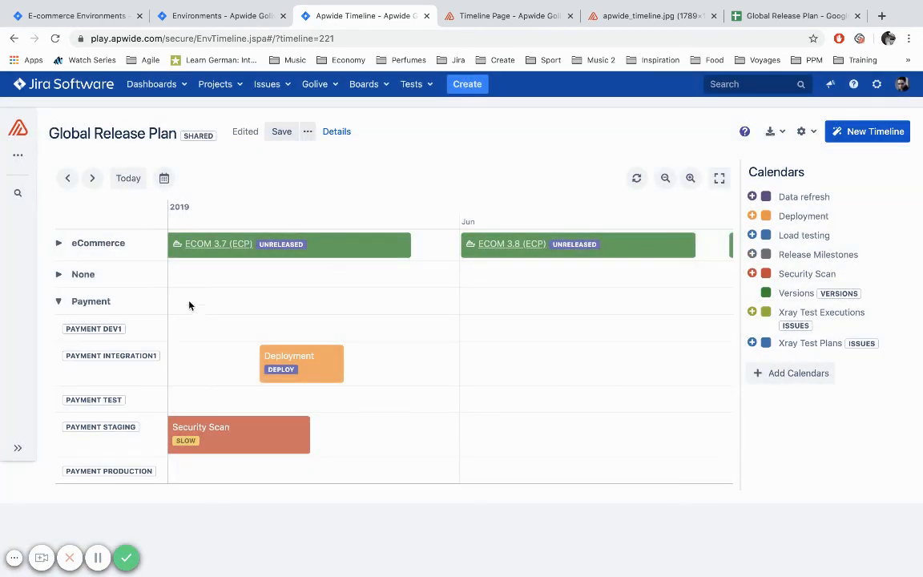
Save the Global Release Plan timeline after collapsing the Payment swimlane group and expanding the eCommerce group
click(59, 302)
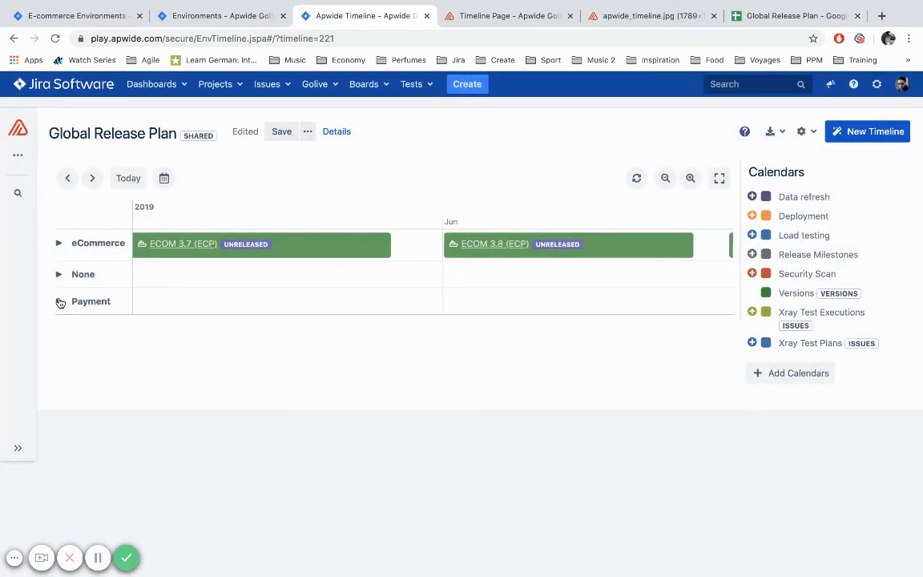
click(59, 243)
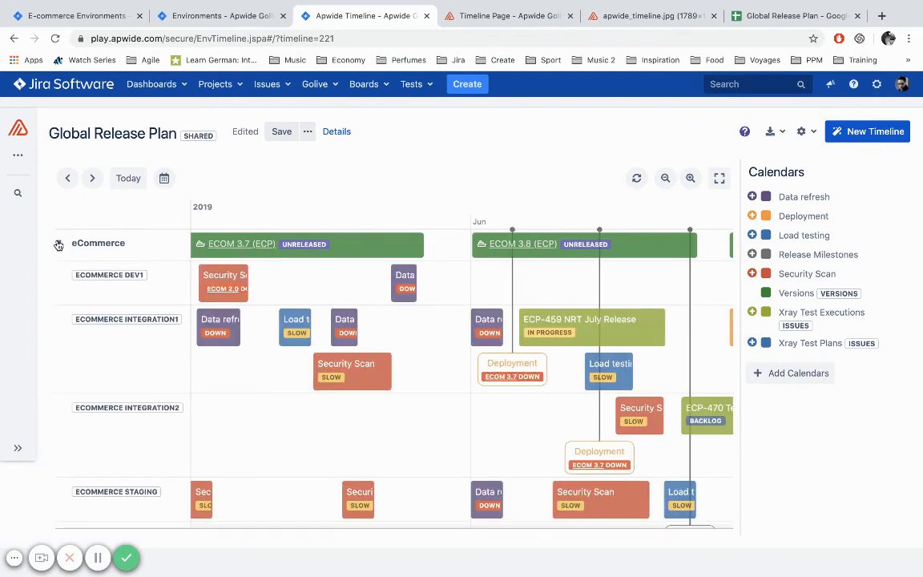
click(19, 449)
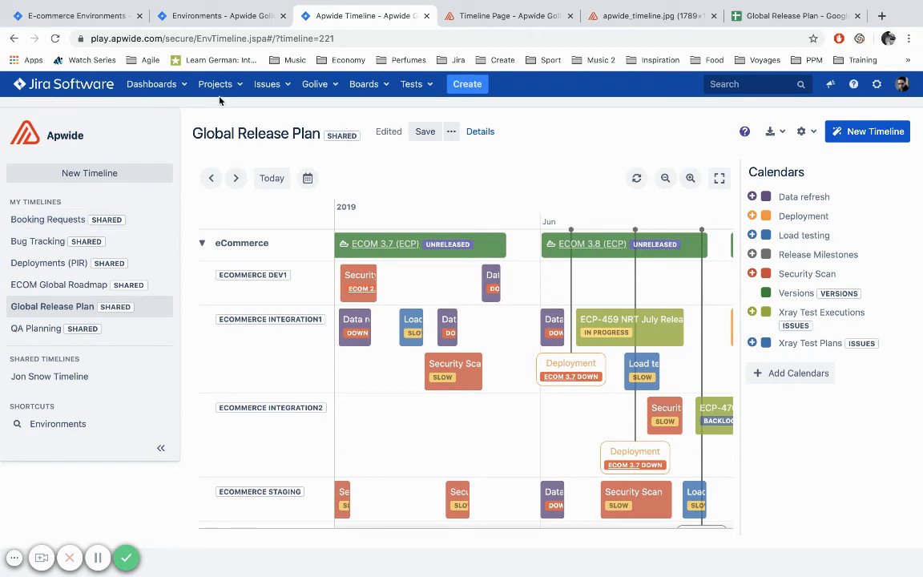
click(424, 132)
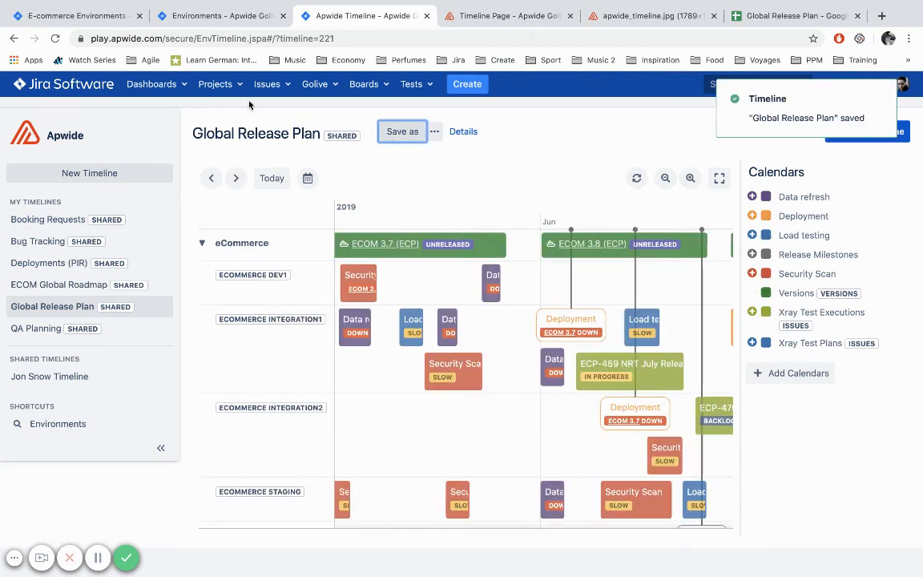
Review the E-commerce Environments dashboard and the eCommerce Environments list, returning to the Global Release Plan timeline
click(77, 15)
click(96, 369)
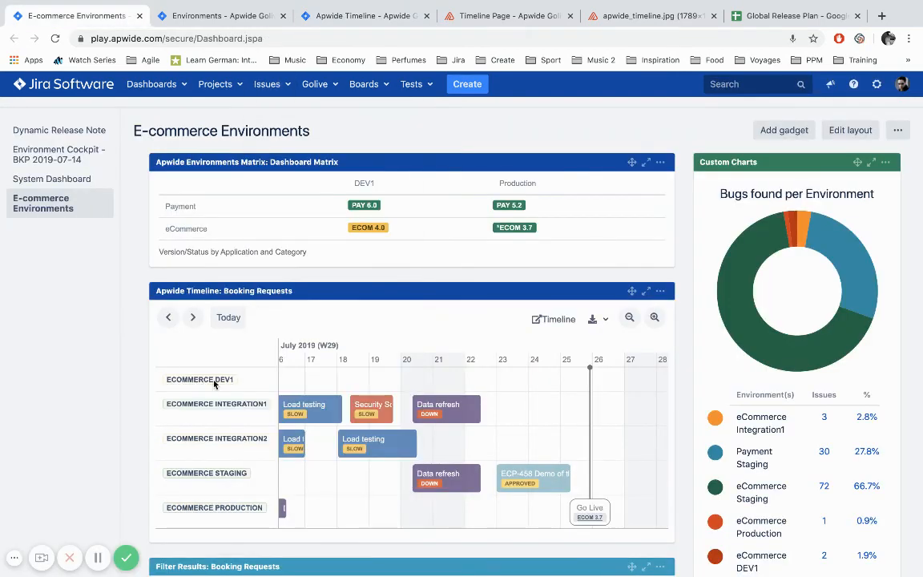
scroll(215, 385, down, 1)
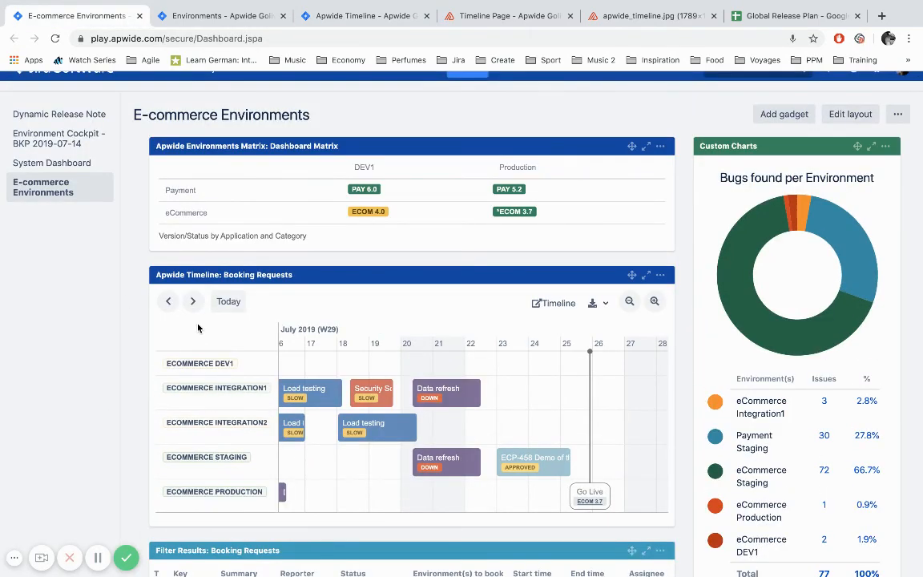
scroll(384, 337, up, 1)
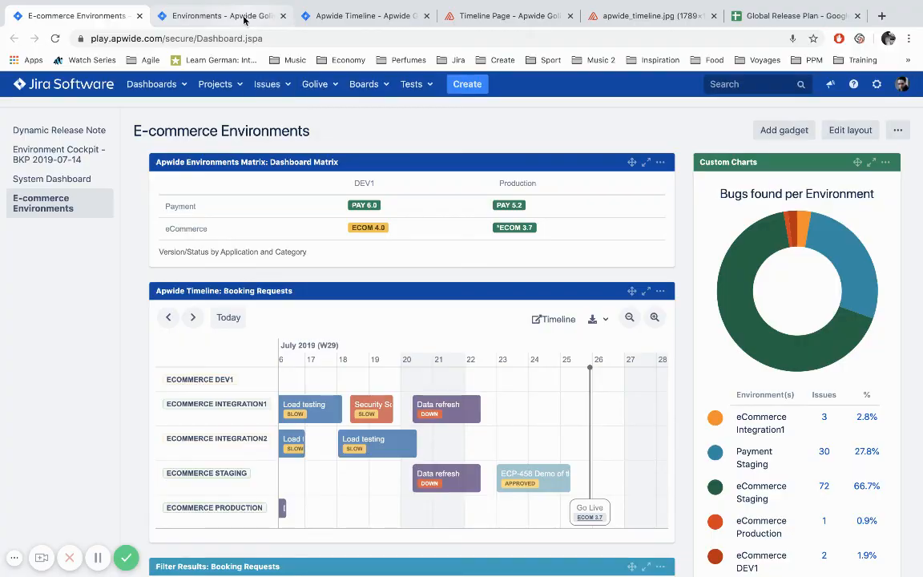
click(244, 18)
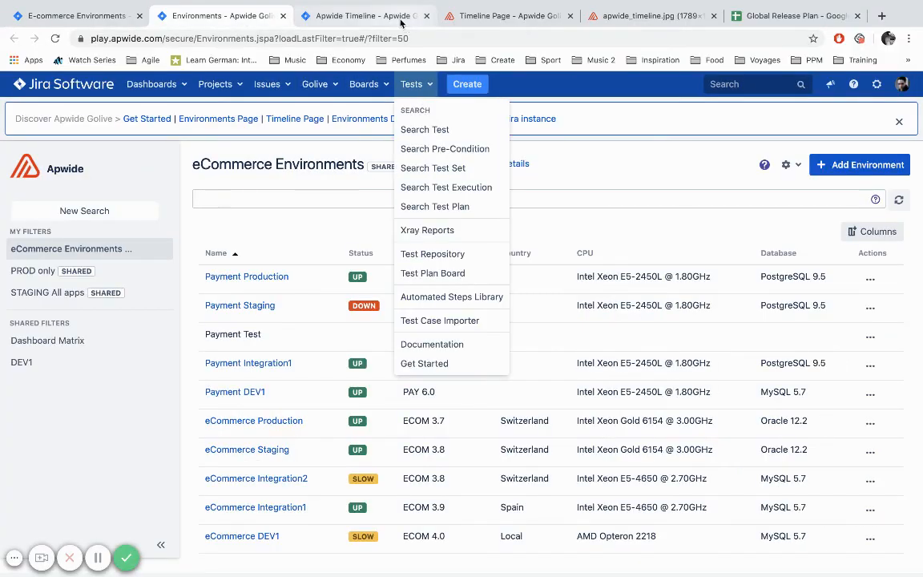
click(364, 16)
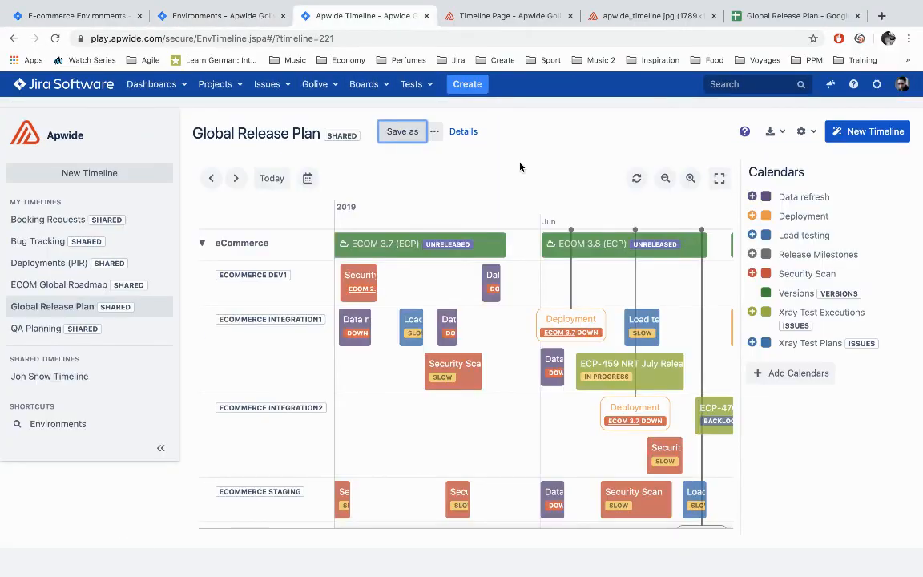
Examine the timeline's settings and export options, and view the exported events in the Global Release Plan spreadsheet in Google Sheets
click(802, 133)
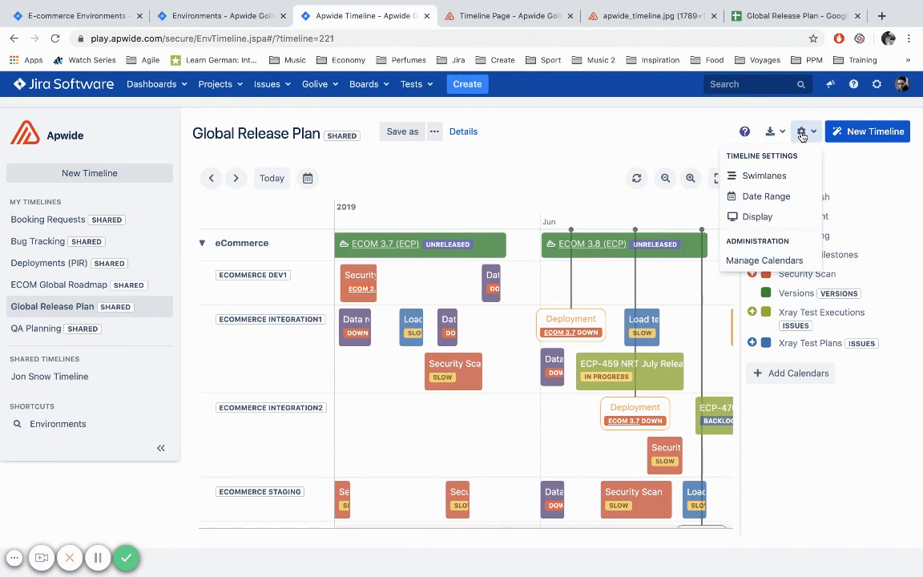
click(752, 113)
click(770, 131)
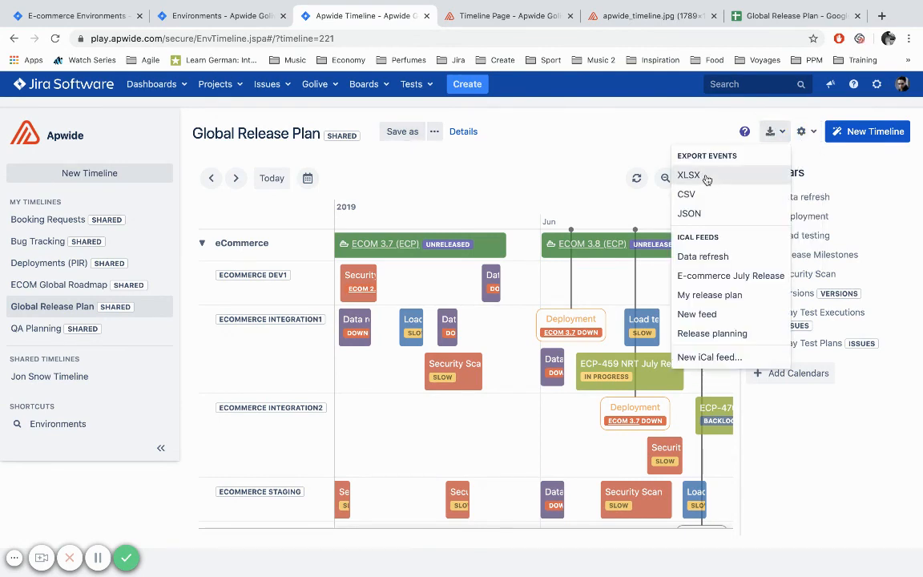
click(631, 157)
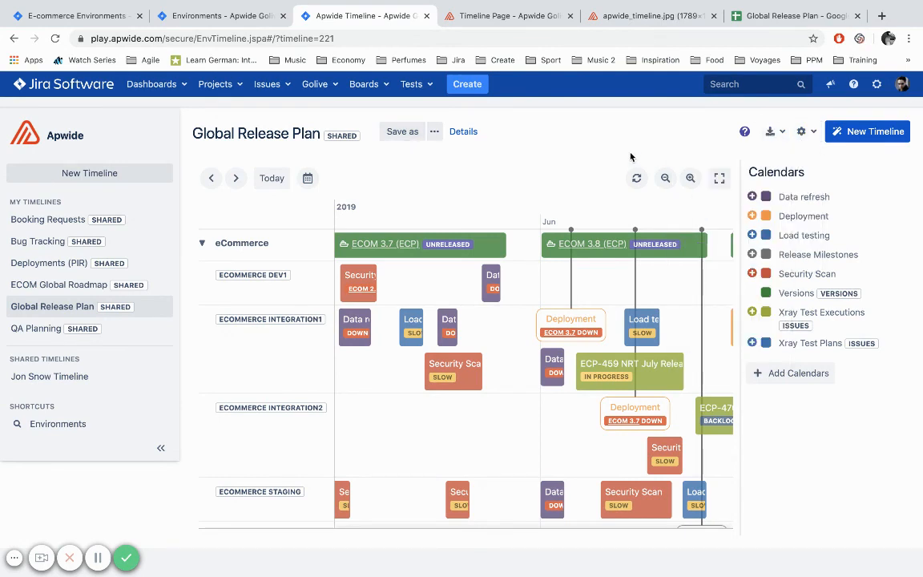
click(760, 18)
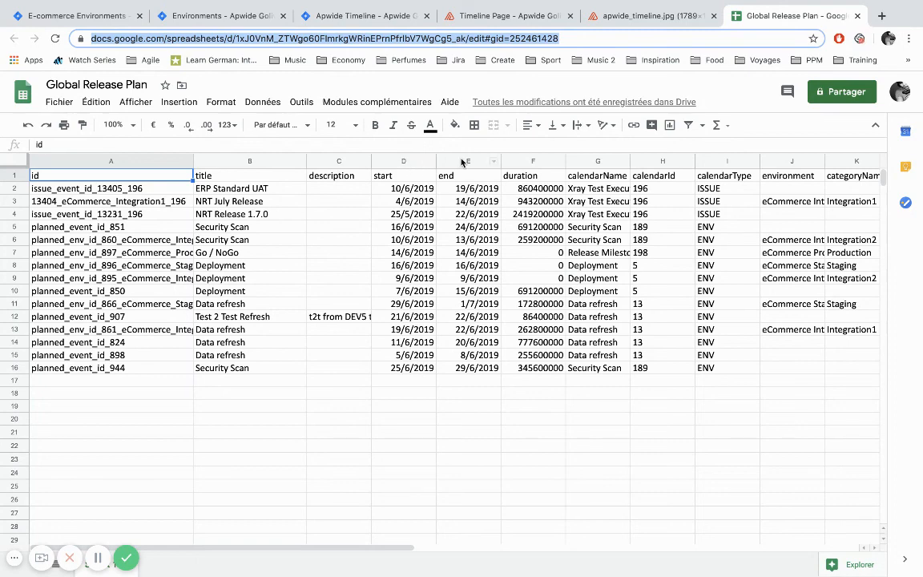
click(356, 18)
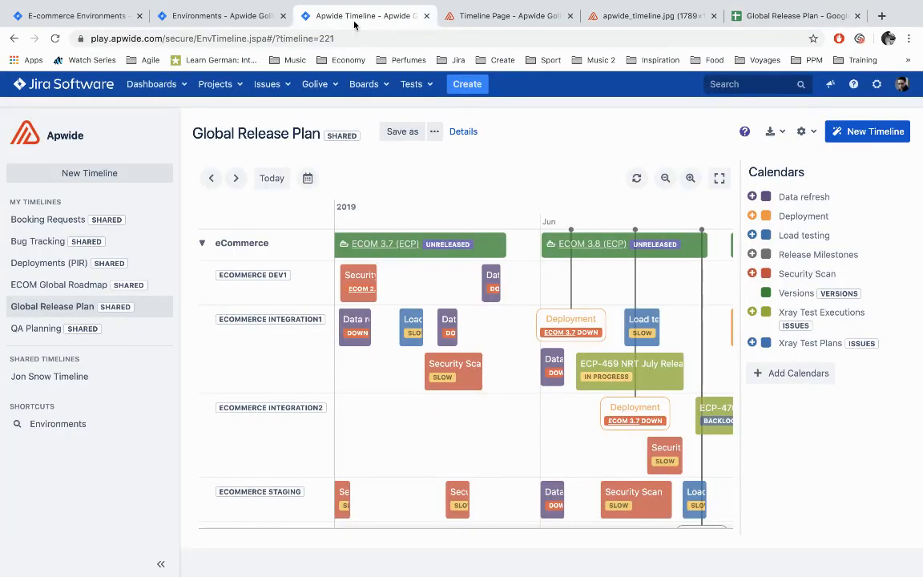